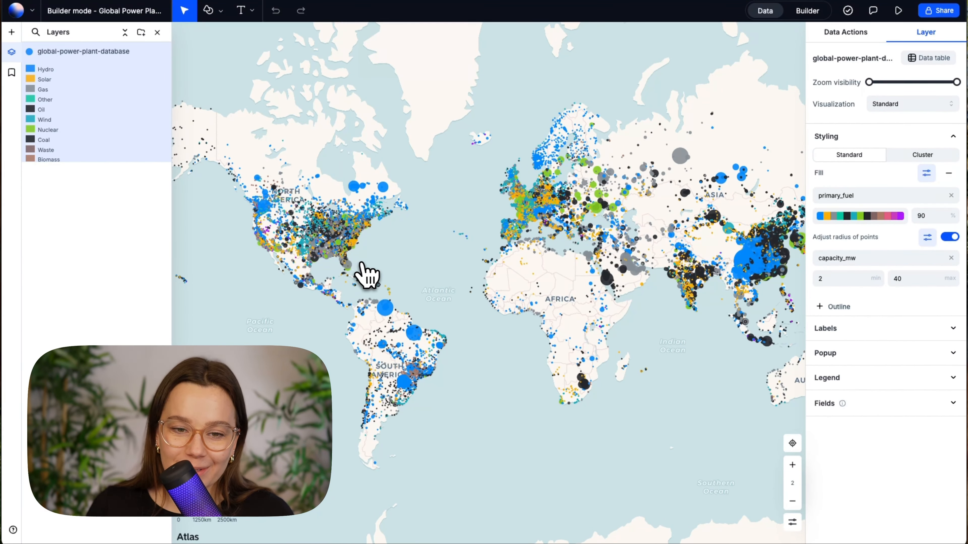
Step: Examine the primary fuel and capacity legend of the global-power-plant-database layer and how the plants are distributed across the world map
{"action": "scroll", "coordinate": [361, 265], "scroll_direction": "up", "scroll_amount": 2}
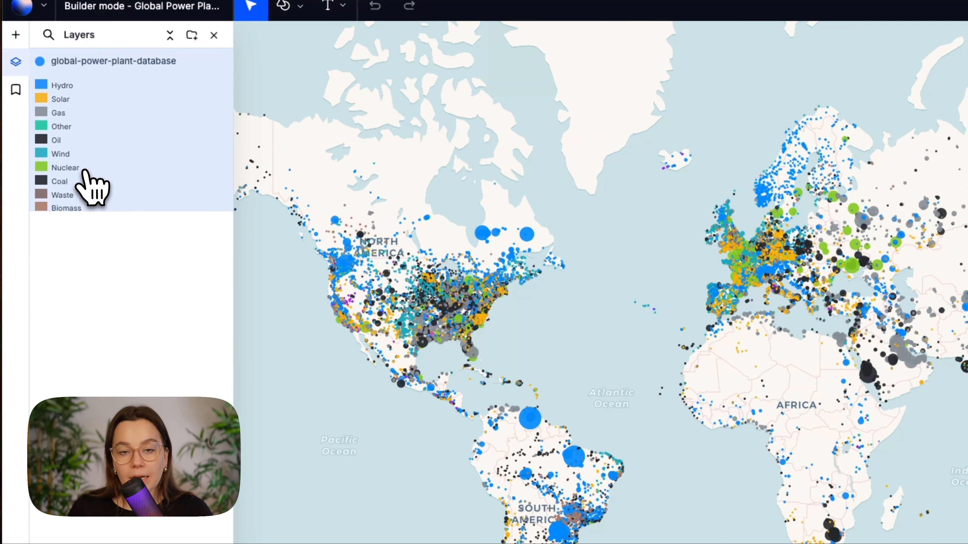
{"action": "scroll", "coordinate": [84, 172], "scroll_direction": "down", "scroll_amount": 1}
{"action": "scroll", "coordinate": [83, 159], "scroll_direction": "up", "scroll_amount": 1}
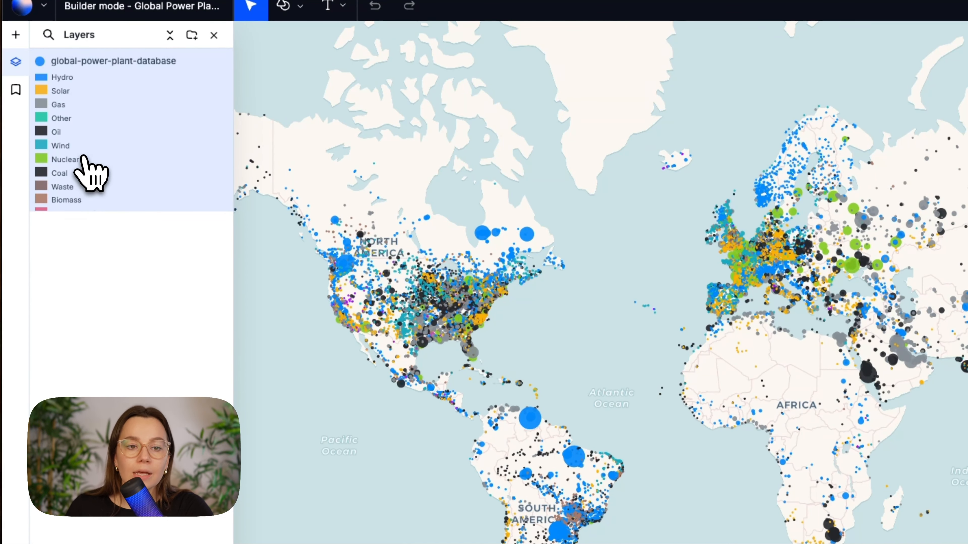
{"action": "scroll", "coordinate": [84, 104], "scroll_direction": "up", "scroll_amount": 1}
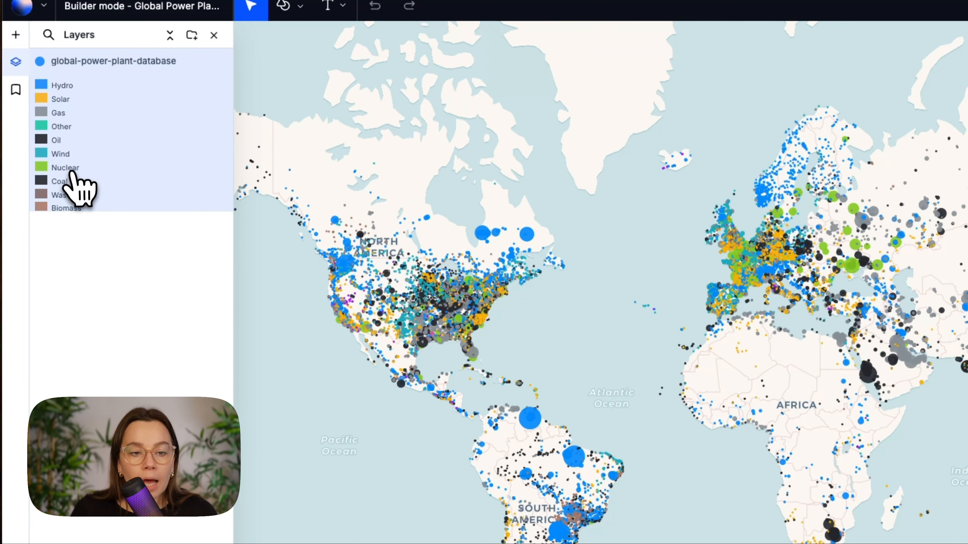
{"action": "scroll", "coordinate": [75, 156], "scroll_direction": "down", "scroll_amount": 1}
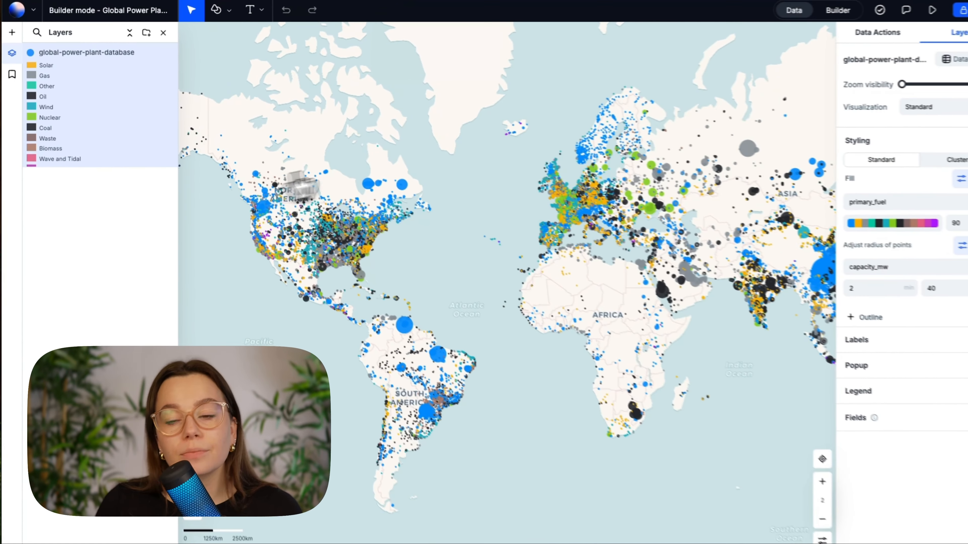
{"action": "scroll", "coordinate": [320, 400], "scroll_direction": "up", "scroll_amount": 2}
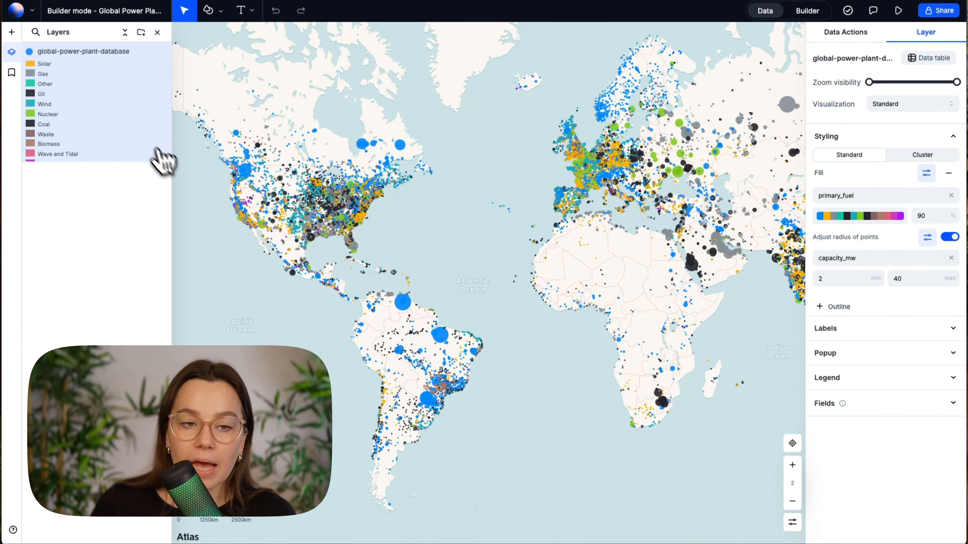
{"action": "scroll", "coordinate": [97, 162], "scroll_direction": "down", "scroll_amount": 3}
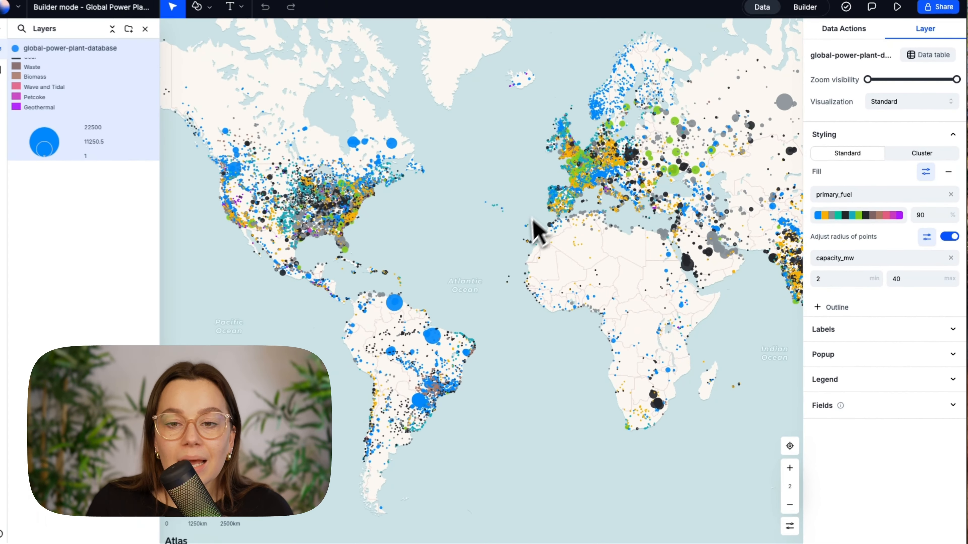
{"action": "scroll", "coordinate": [374, 211], "scroll_direction": "down", "scroll_amount": 3}
{"action": "left_click_drag", "start_coordinate": [368, 223], "coordinate": [280, 228]}
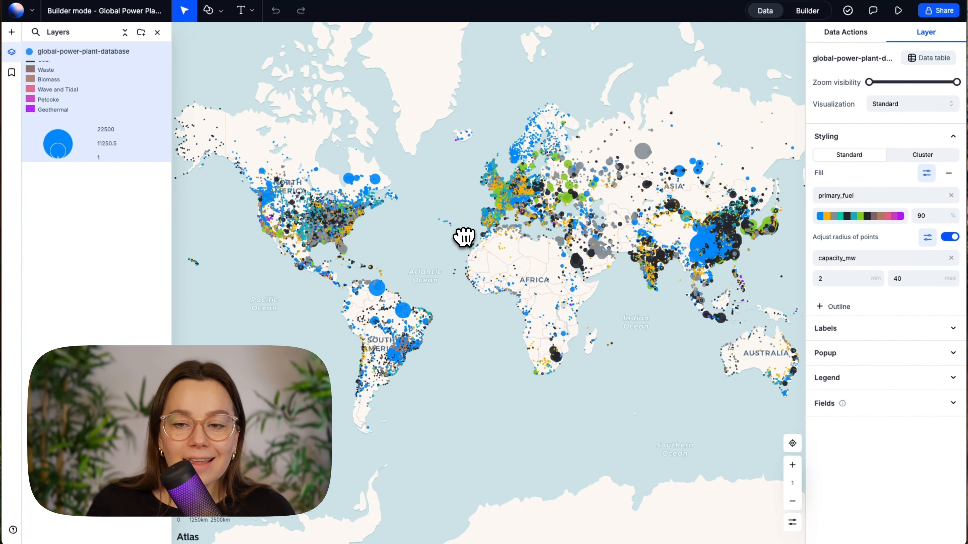
{"action": "mouse_move", "coordinate": [645, 235]}
{"action": "left_mouse_down"}
{"action": "mouse_move", "coordinate": [659, 234]}
{"action": "mouse_move", "coordinate": [636, 224]}
{"action": "left_mouse_up"}
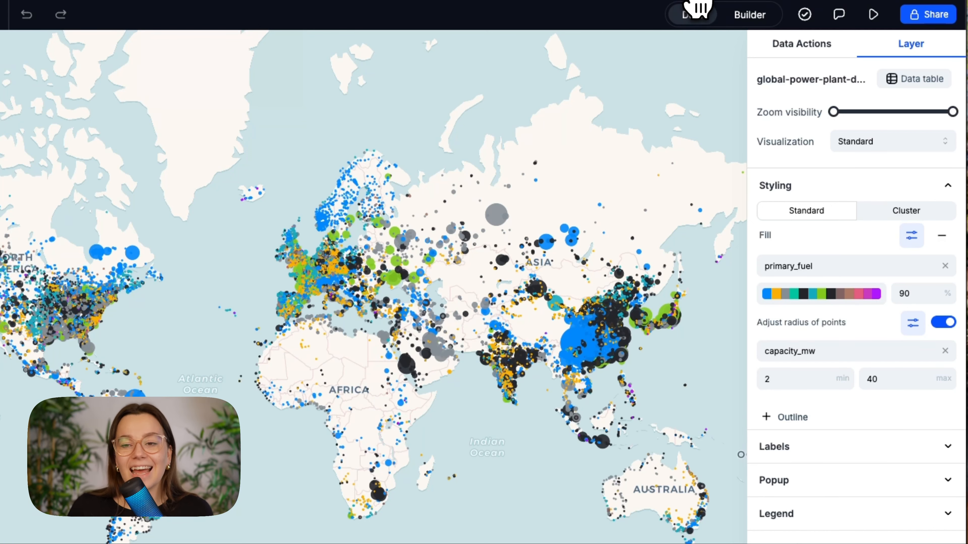
Step: Switch the project to Builder mode and start it from the Blank layout
{"action": "left_click", "coordinate": [739, 22]}
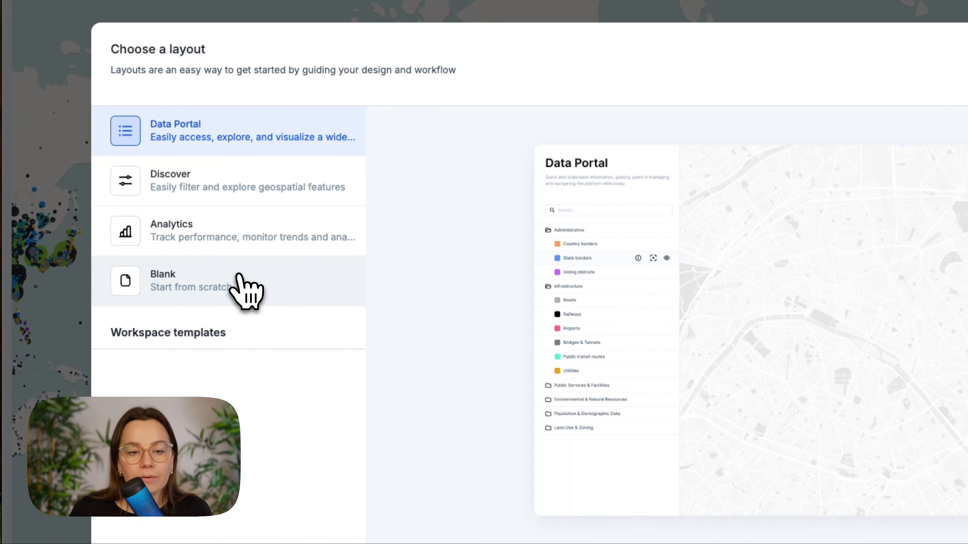
{"action": "left_click", "coordinate": [239, 280]}
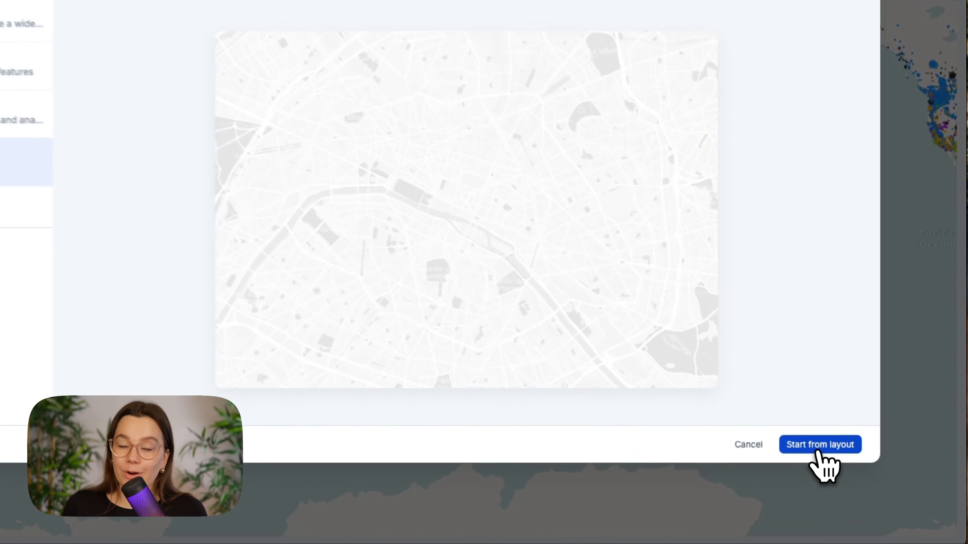
{"action": "left_click", "coordinate": [854, 470]}
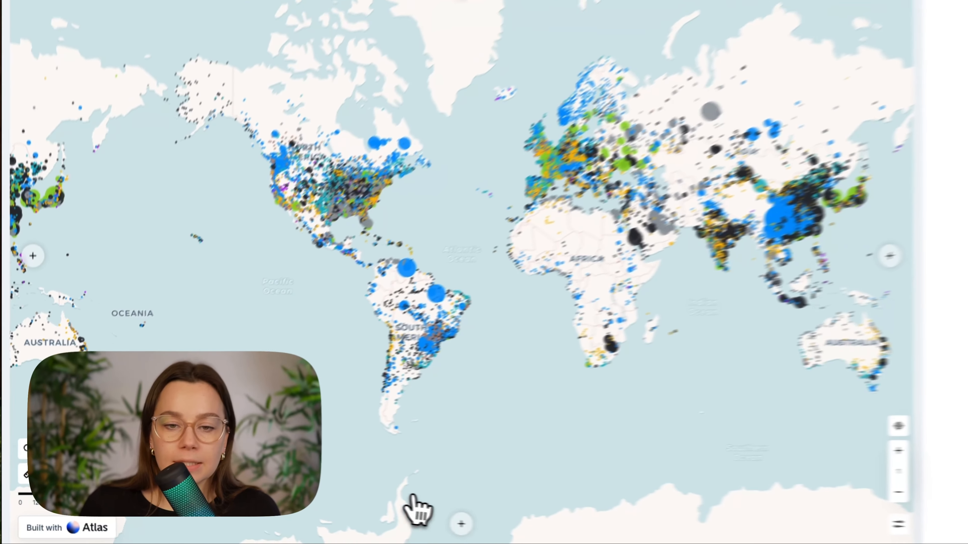
Step: Add an empty component panel along the left edge of the map
{"action": "left_click", "coordinate": [403, 518]}
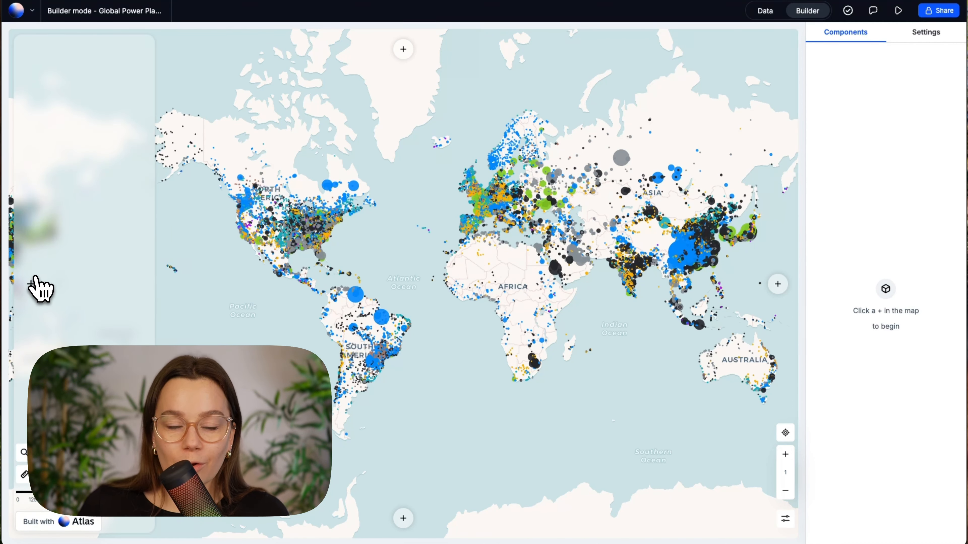
{"action": "left_click", "coordinate": [35, 284]}
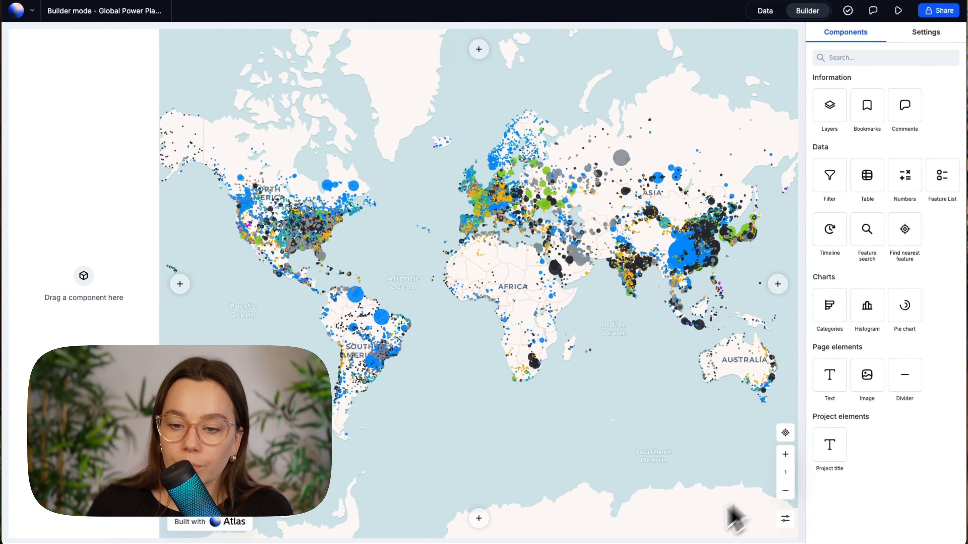
{"action": "left_click_drag", "start_coordinate": [867, 228], "coordinate": [324, 229]}
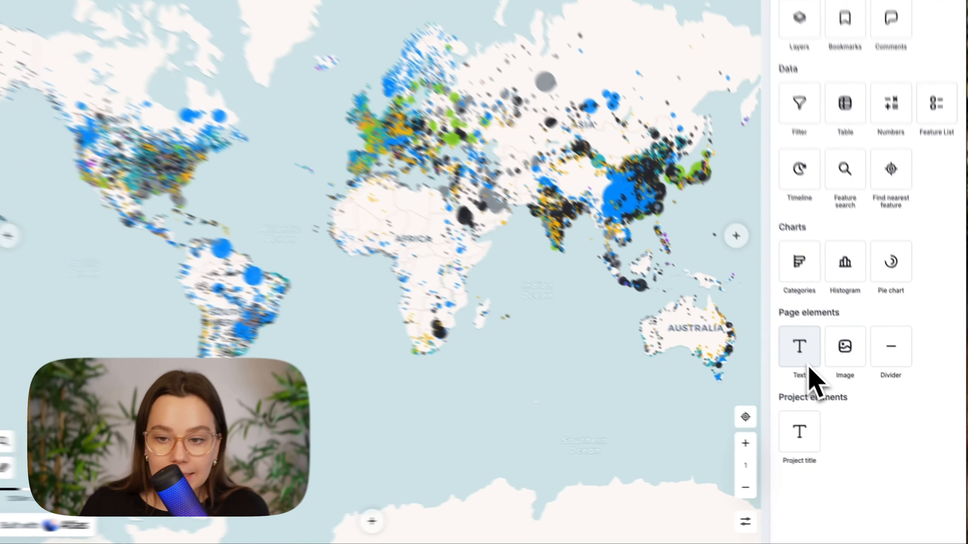
Step: Place a Text element in the side panel and replace its placeholder text with "Global Power Plants"
{"action": "left_click_drag", "start_coordinate": [795, 360], "coordinate": [32, 63]}
{"action": "left_click_drag", "start_coordinate": [257, 167], "coordinate": [50, 61]}
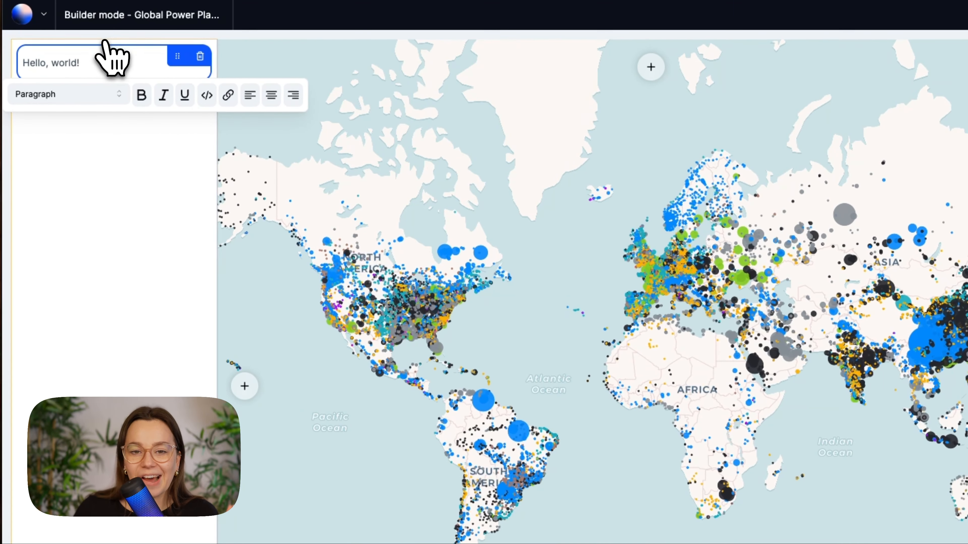
{"action": "left_click", "coordinate": [103, 61]}
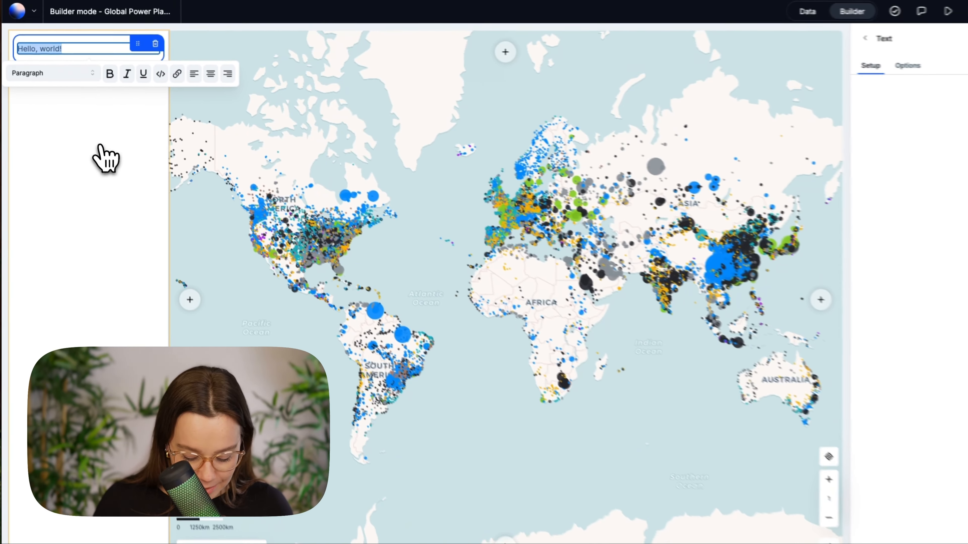
{"action": "type", "text": "Gk"}
{"action": "key", "text": "BackSpace"}
{"action": "type", "text": "lobal Power Plants"}
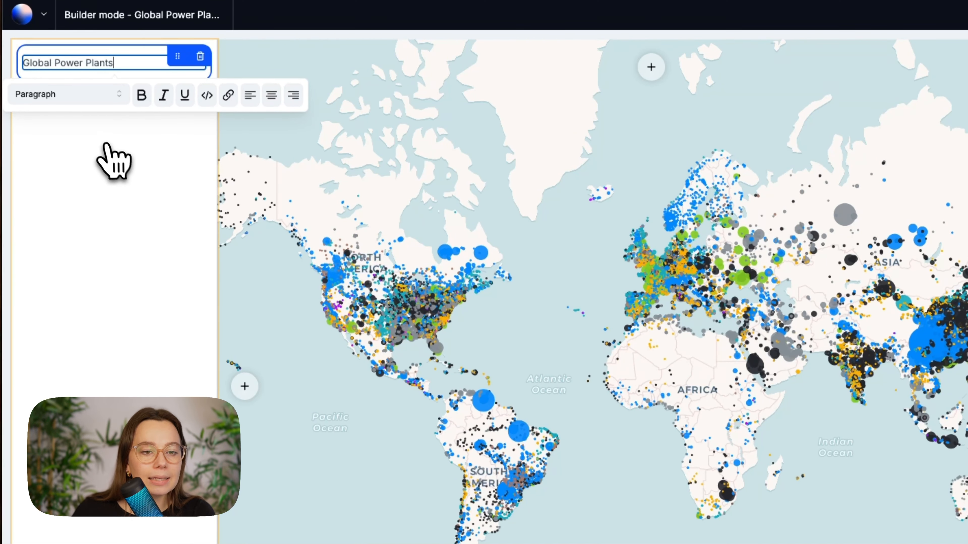
Step: Format the "Global Power Plants" text as a Large heading and return to the component list
{"action": "left_click", "coordinate": [63, 99]}
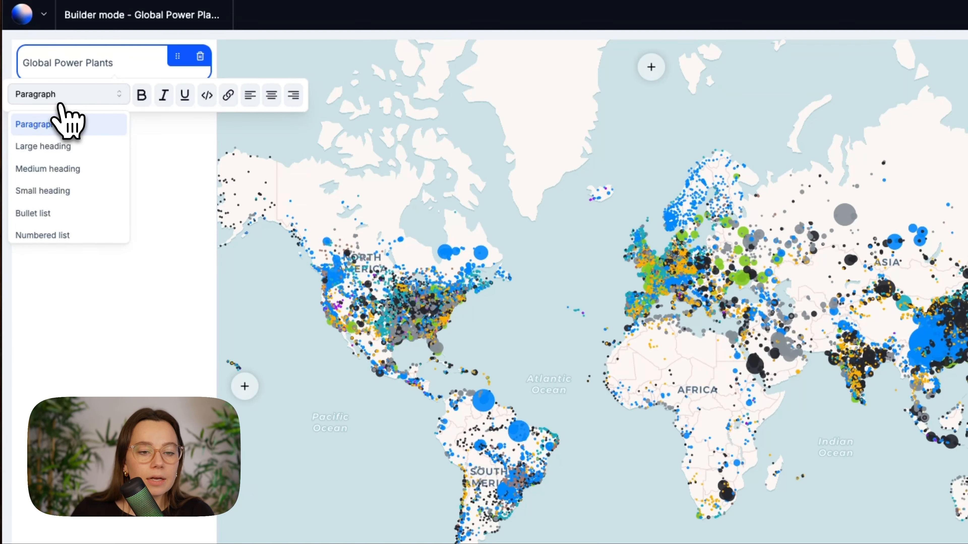
{"action": "left_click", "coordinate": [61, 146]}
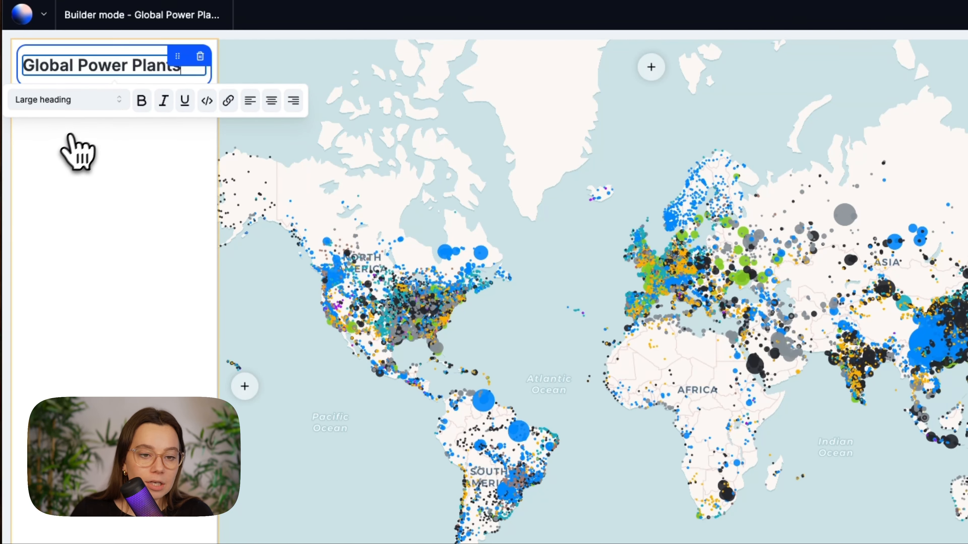
{"action": "left_click", "coordinate": [864, 75]}
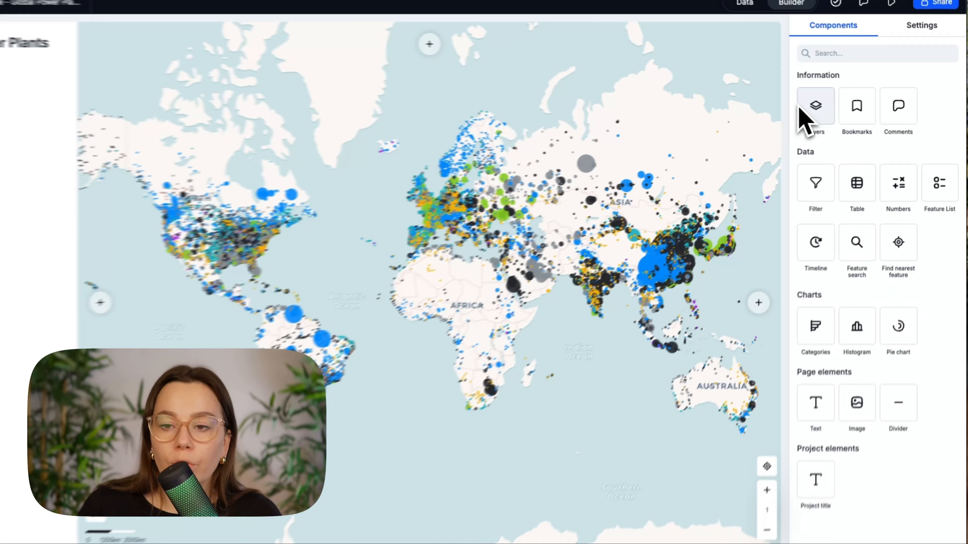
Step: Add a Layers component beneath the panel heading and remove it again
{"action": "left_click_drag", "start_coordinate": [779, 116], "coordinate": [34, 145]}
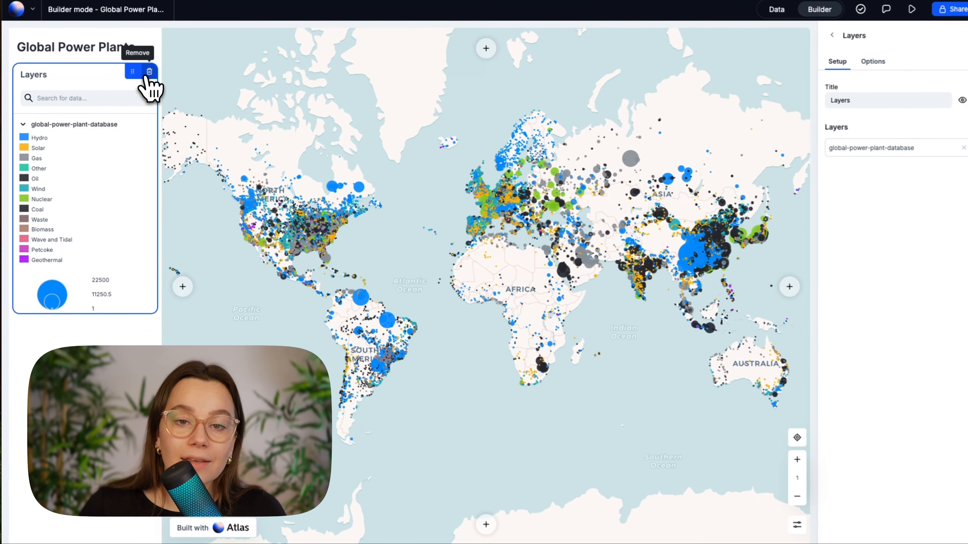
{"action": "left_click", "coordinate": [148, 72]}
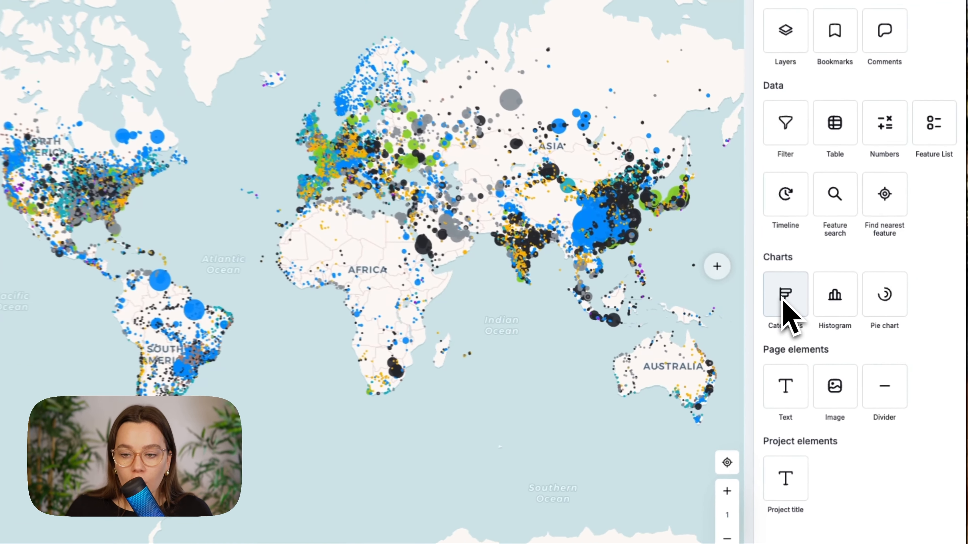
Step: Add a Categories chart titled Country beneath the heading, using global-power-plant-database with the country field and the count operation
{"action": "left_click_drag", "start_coordinate": [786, 316], "coordinate": [75, 173]}
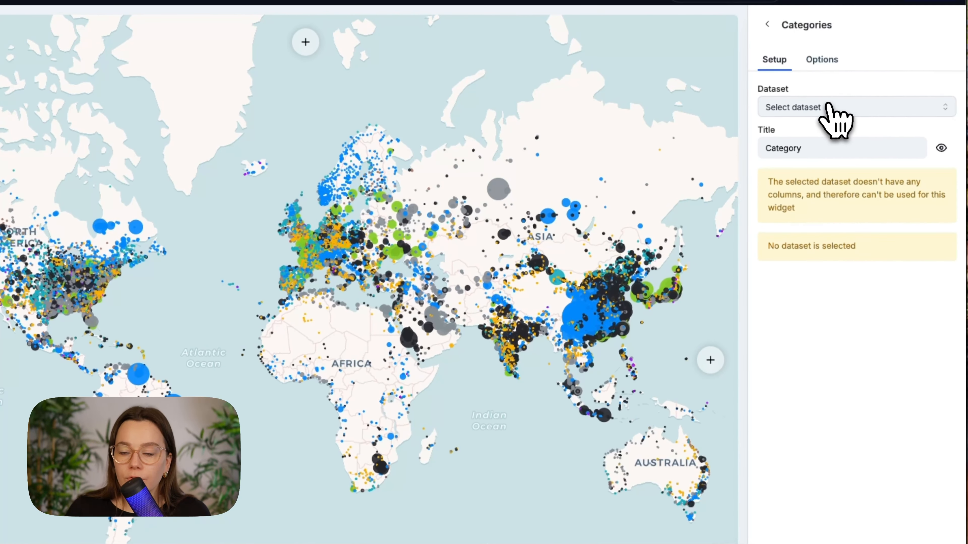
{"action": "left_click", "coordinate": [865, 97]}
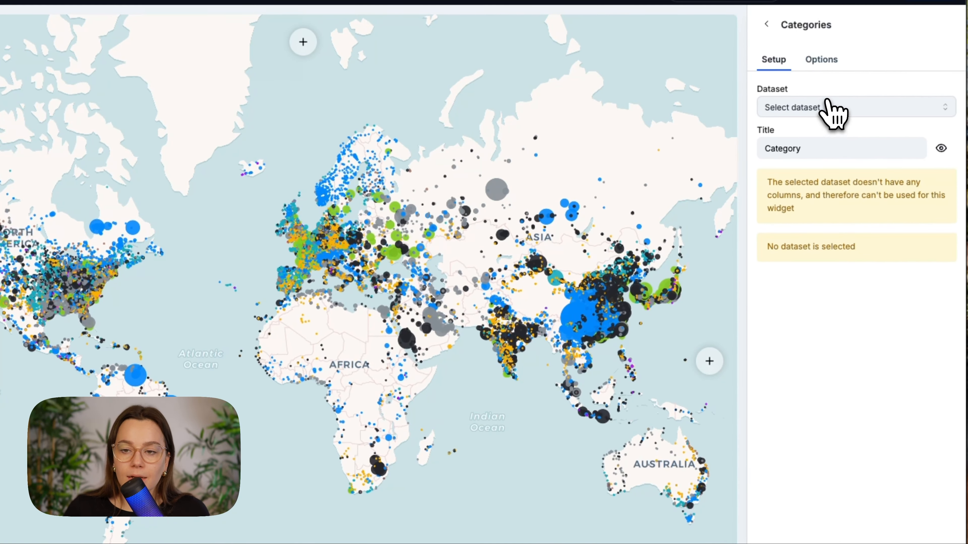
{"action": "left_click", "coordinate": [858, 110]}
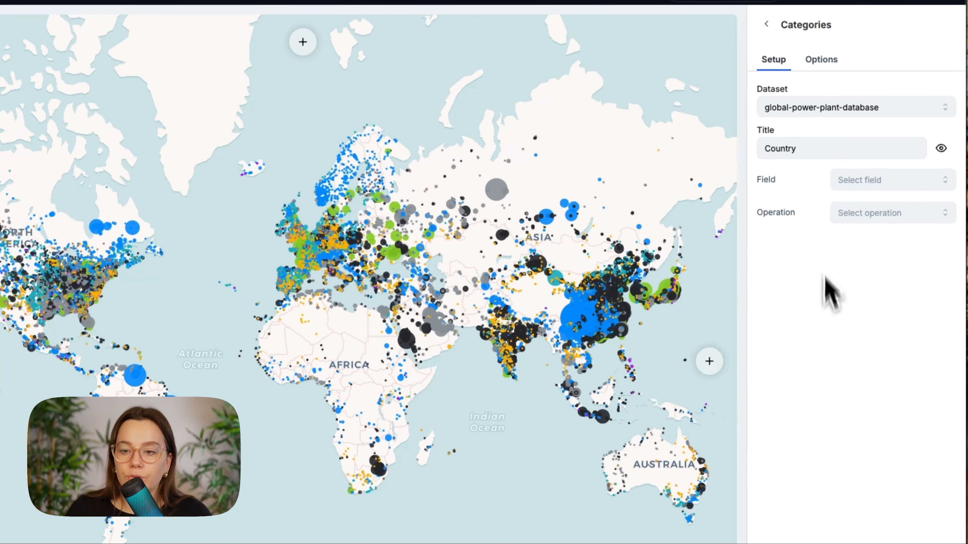
{"action": "left_click", "coordinate": [878, 183]}
{"action": "left_click", "coordinate": [882, 211]}
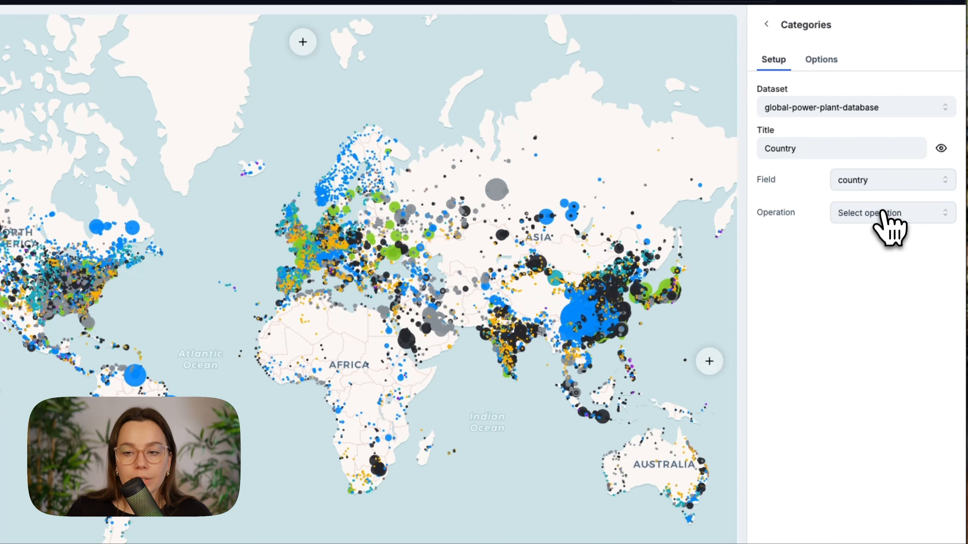
{"action": "left_click", "coordinate": [873, 213]}
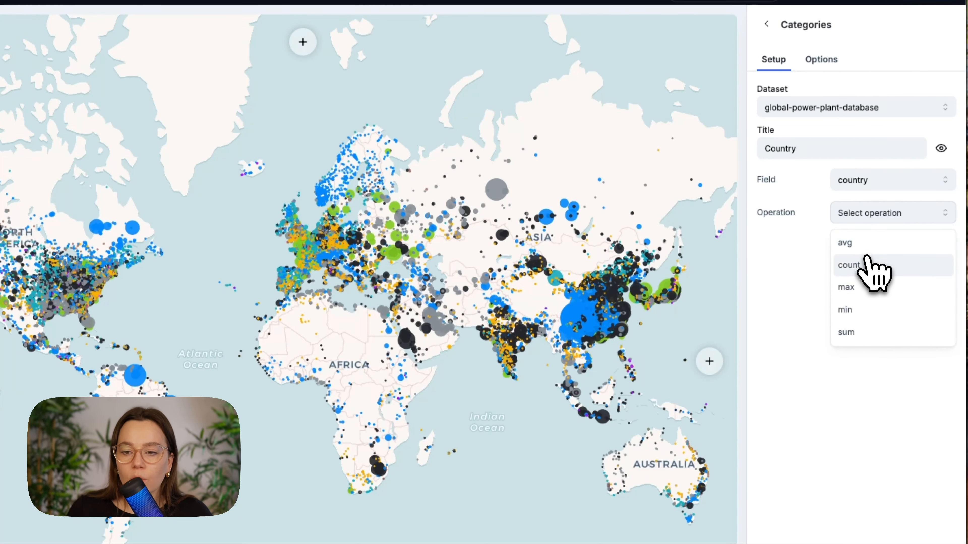
{"action": "left_click", "coordinate": [865, 264]}
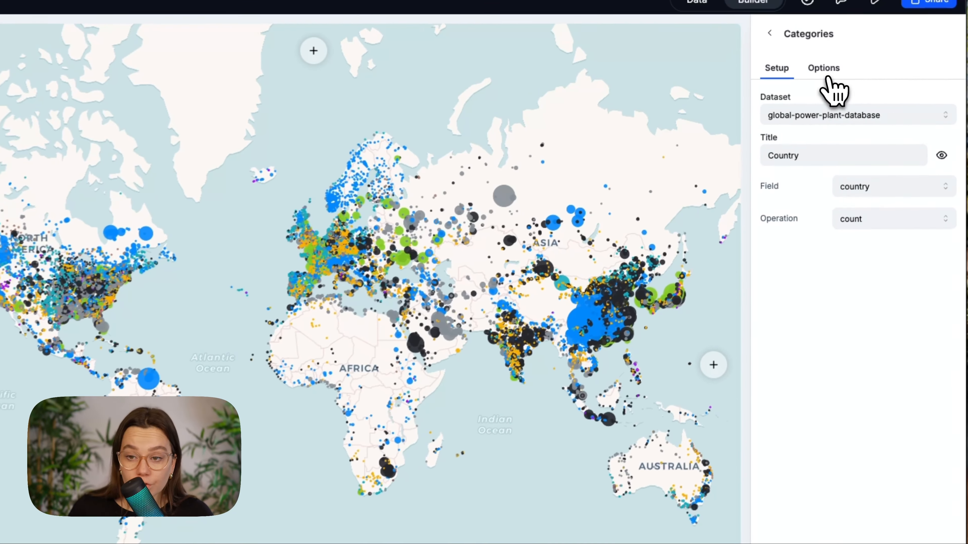
Step: Set the Country chart to display six categories, switch off its others aggregate, and return to the component list
{"action": "left_click", "coordinate": [862, 63]}
{"action": "left_click_drag", "start_coordinate": [868, 279], "coordinate": [876, 279]}
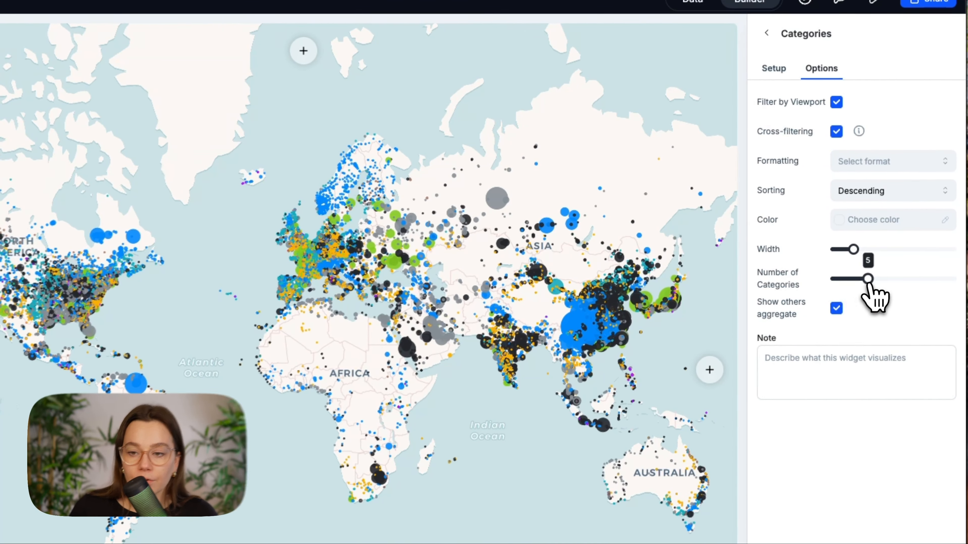
{"action": "left_click_drag", "start_coordinate": [900, 217], "coordinate": [884, 196]}
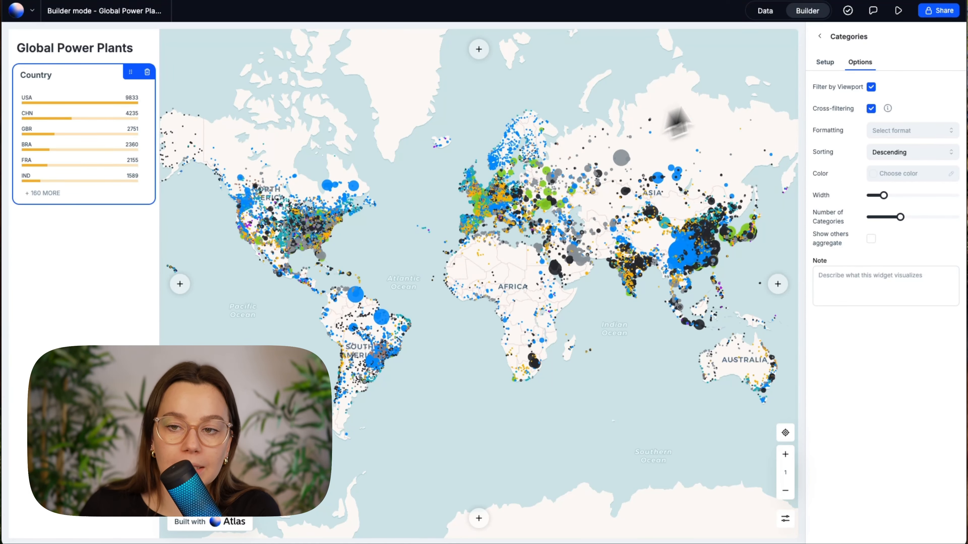
{"action": "left_click", "coordinate": [818, 38]}
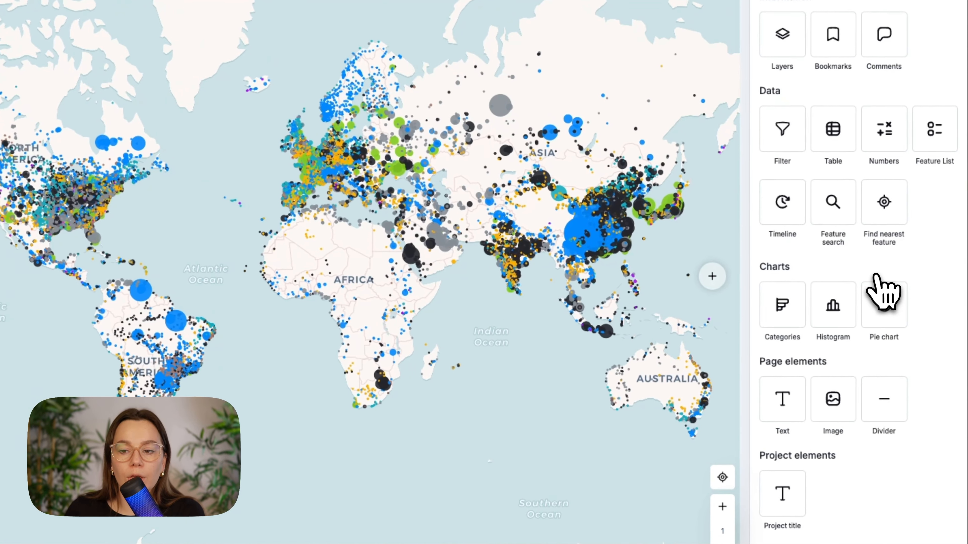
Step: Add a Pie chart titled Primary fuel below the Country chart, counting the primary_fuel field of global-power-plant-database
{"action": "left_click_drag", "start_coordinate": [883, 302], "coordinate": [134, 259]}
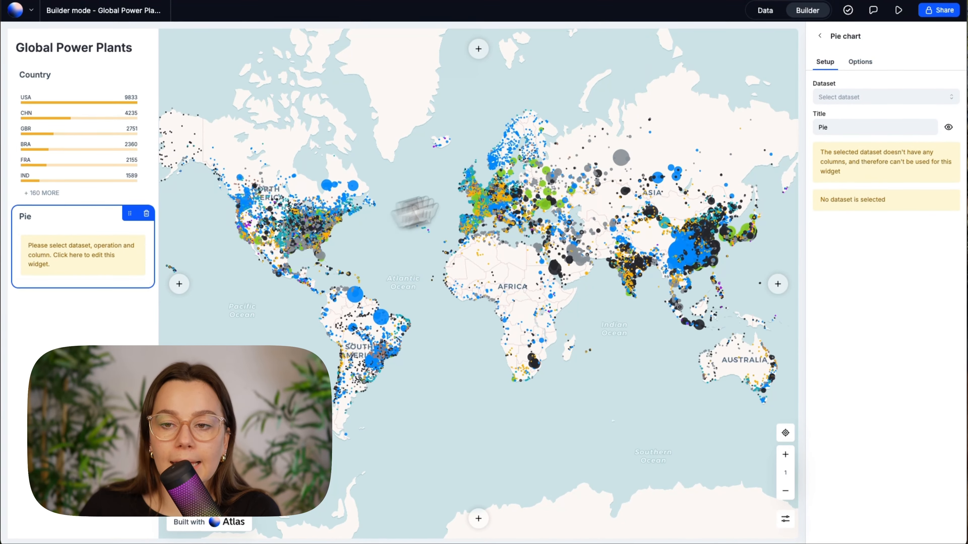
{"action": "left_click", "coordinate": [829, 100]}
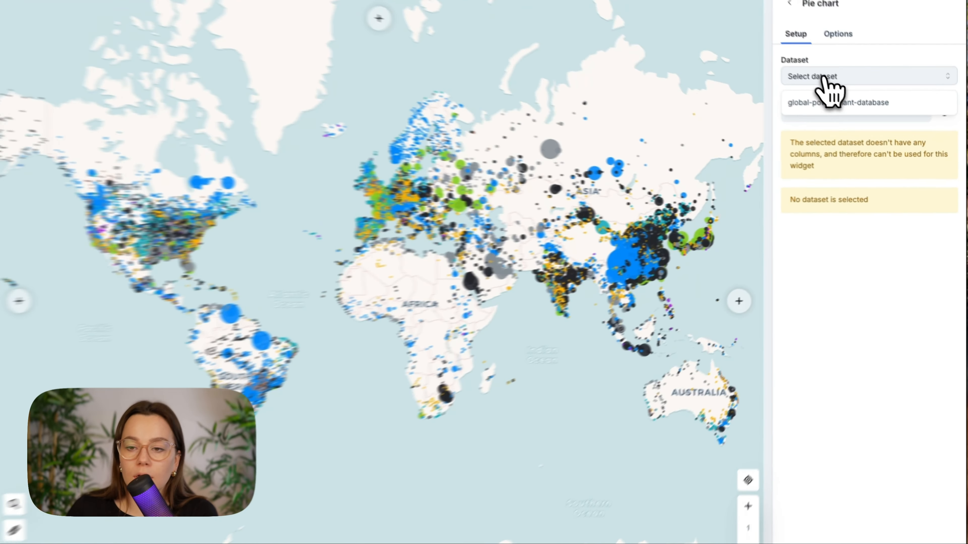
{"action": "left_click", "coordinate": [852, 116]}
{"action": "left_click", "coordinate": [897, 145]}
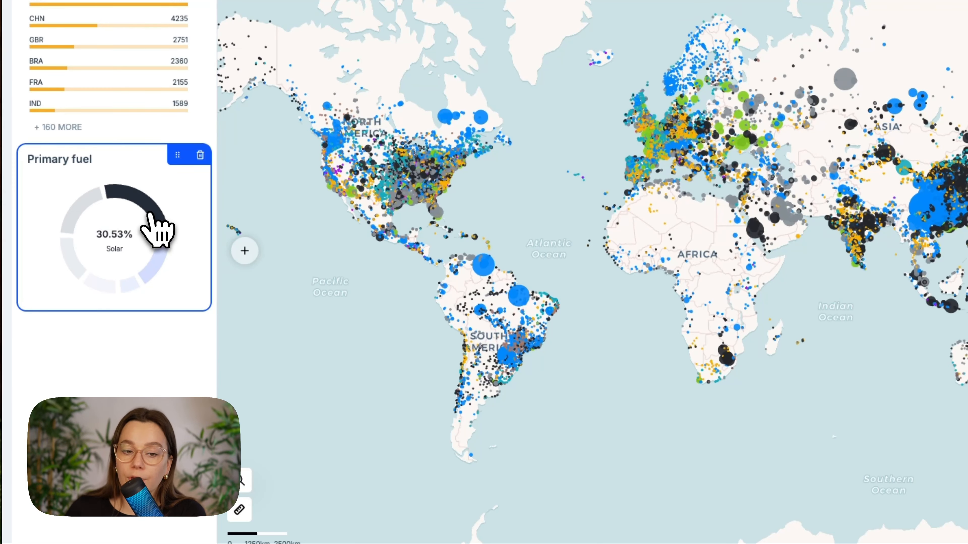
{"action": "left_click", "coordinate": [158, 229]}
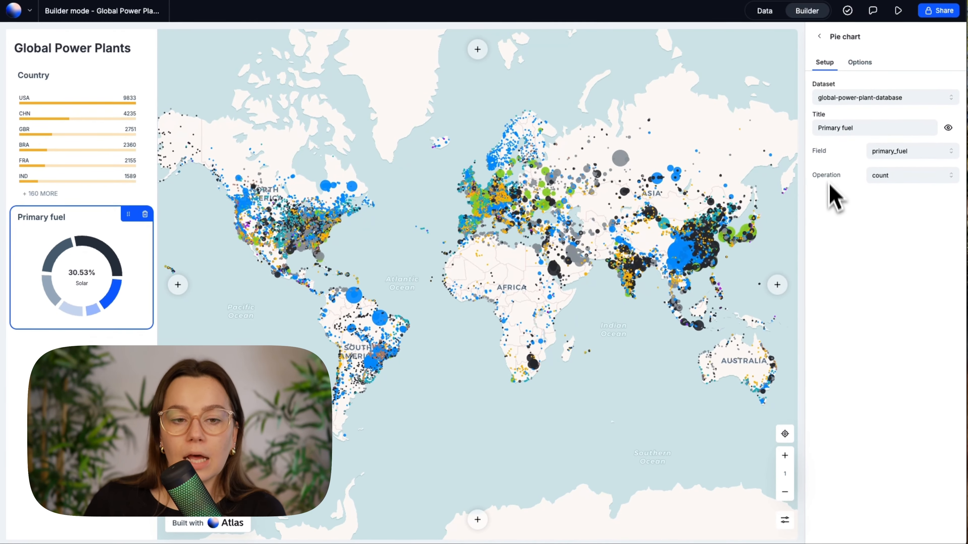
Step: Add a Filter component beneath the Primary fuel chart, using global-power-plant-database with the capacity_mw field
{"action": "left_click", "coordinate": [819, 36]}
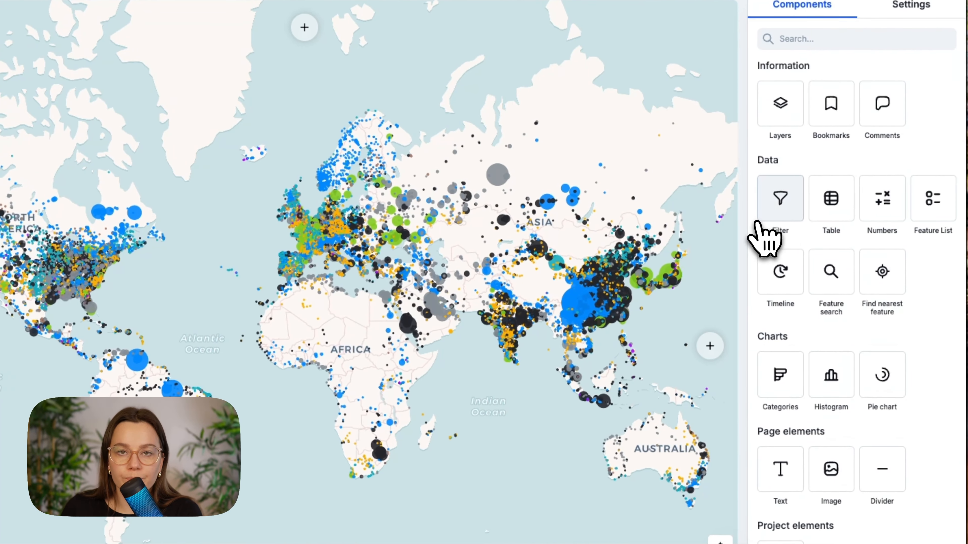
{"action": "left_click_drag", "start_coordinate": [758, 225], "coordinate": [40, 391]}
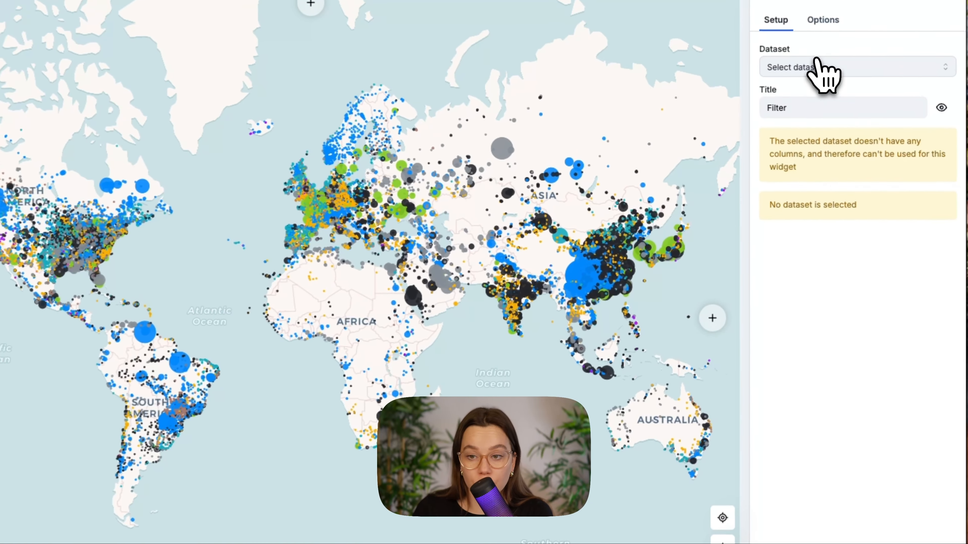
{"action": "left_click", "coordinate": [854, 96]}
{"action": "left_click", "coordinate": [811, 96]}
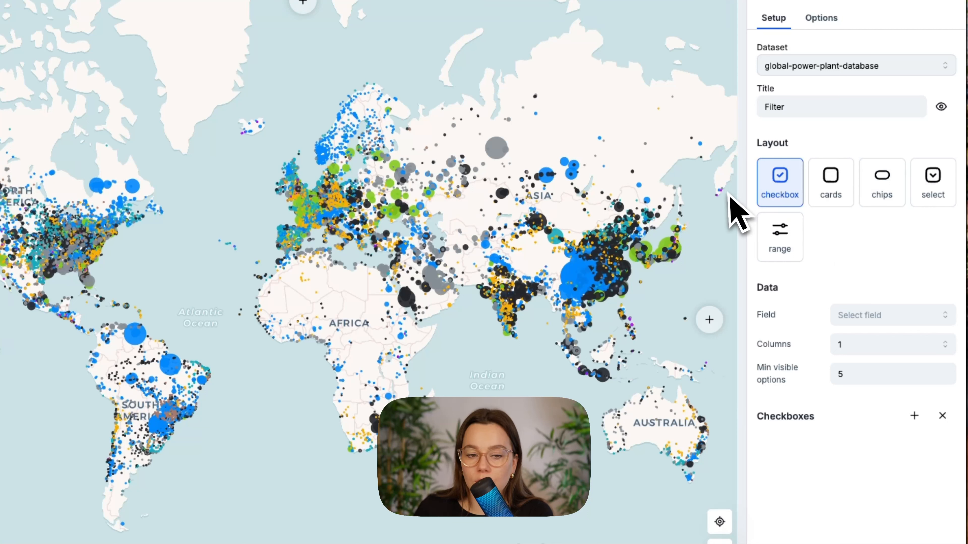
{"action": "left_click", "coordinate": [881, 315]}
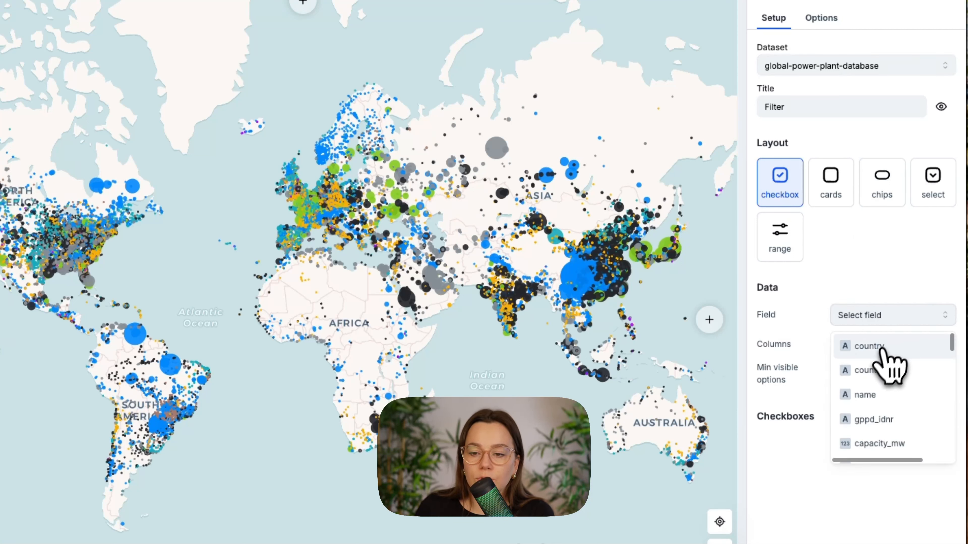
{"action": "scroll", "coordinate": [888, 419], "scroll_direction": "down", "scroll_amount": 1}
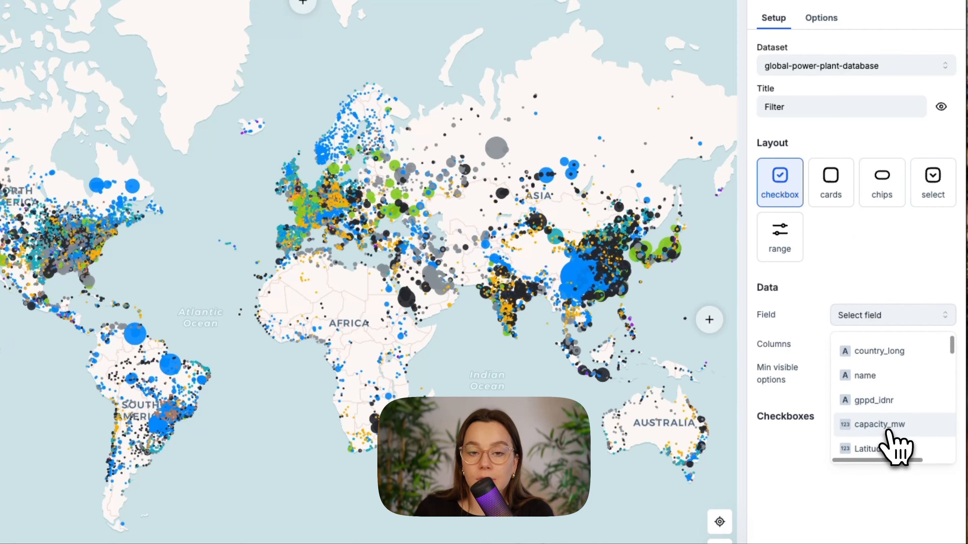
{"action": "left_click", "coordinate": [888, 426]}
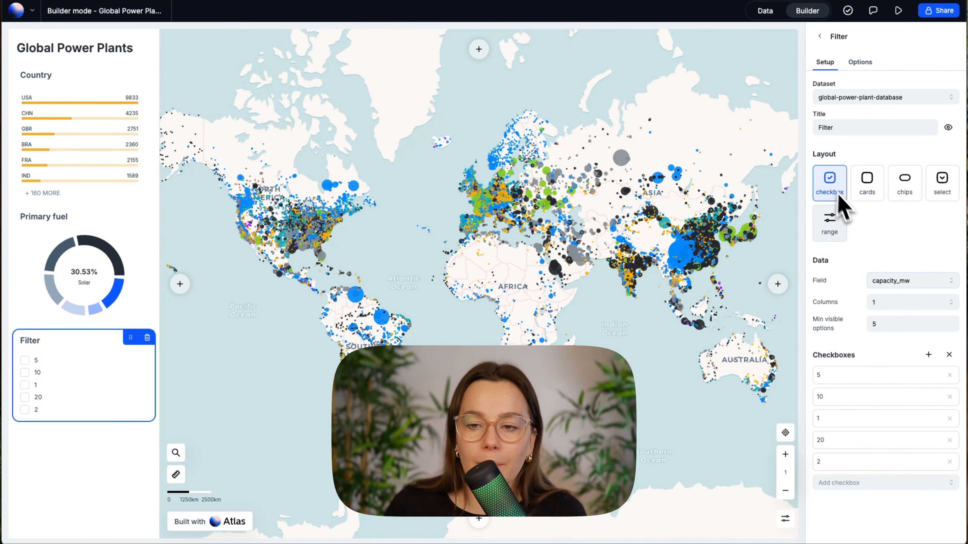
Step: Try the cards, chips and select layouts, settle on range, and set the filter's number field to capacity_mw
{"action": "left_click", "coordinate": [869, 191]}
{"action": "left_click", "coordinate": [903, 192]}
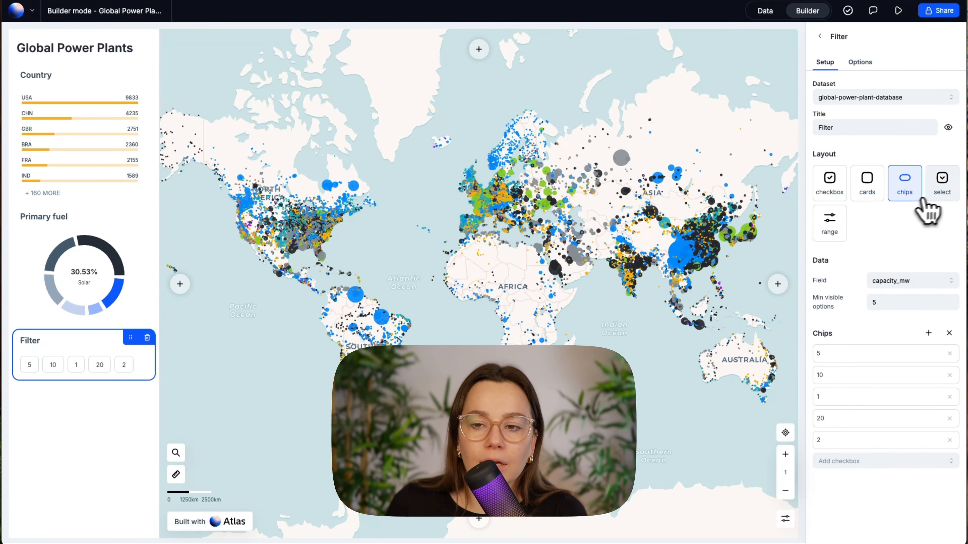
{"action": "left_click", "coordinate": [947, 191]}
{"action": "left_click", "coordinate": [832, 225]}
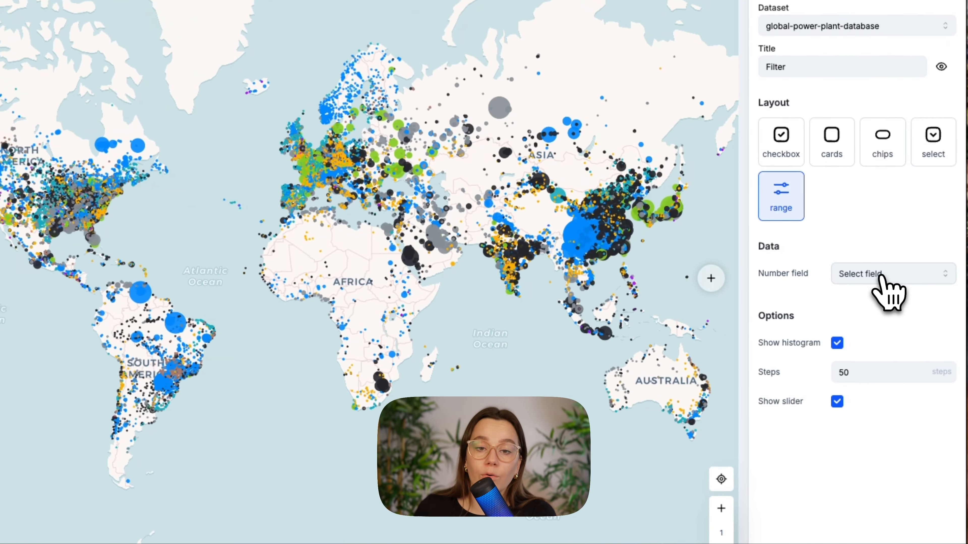
{"action": "left_click", "coordinate": [903, 281]}
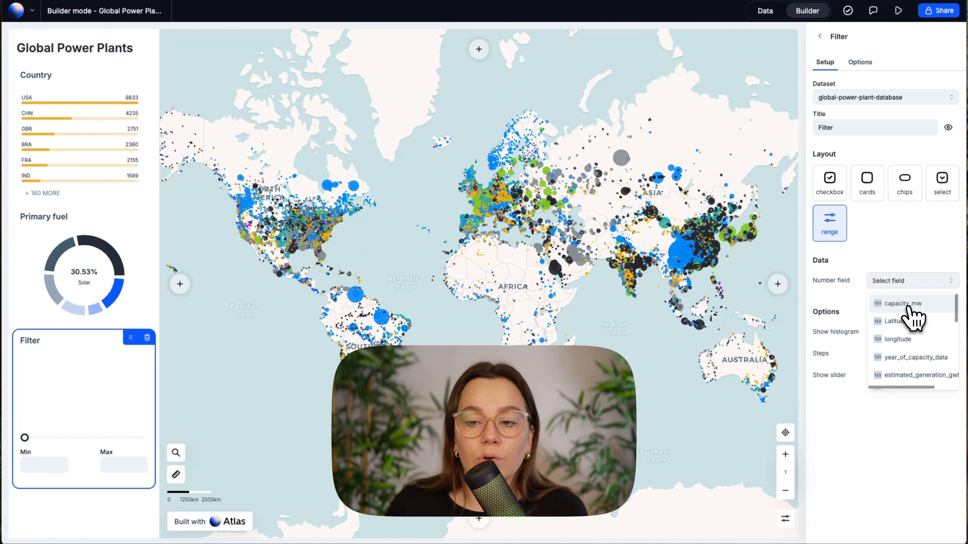
{"action": "left_click", "coordinate": [913, 305]}
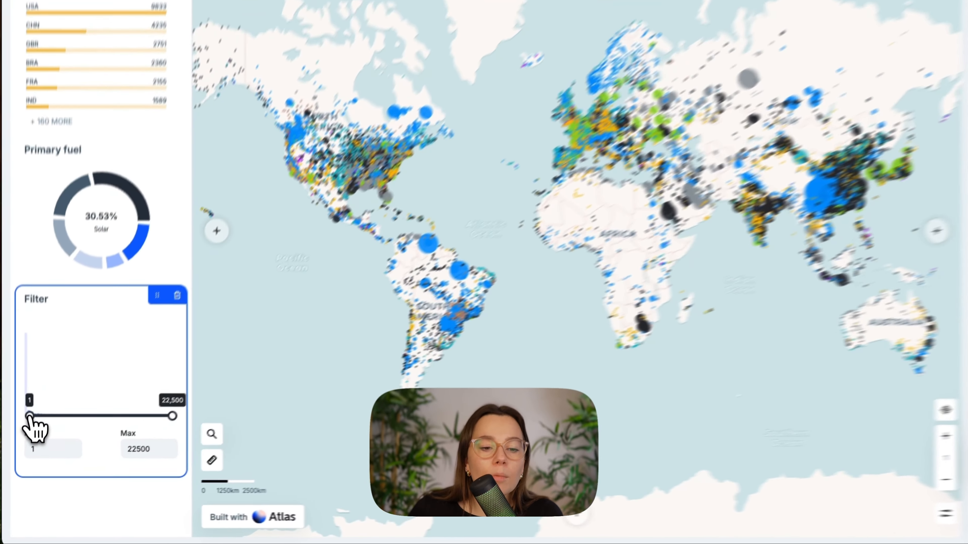
Step: Test the filter by raising its minimum to about 6449 and setting the maximum to 7000, and restore the maximum to 22500
{"action": "mouse_move", "coordinate": [24, 438]}
{"action": "left_mouse_down"}
{"action": "mouse_move", "coordinate": [8, 441]}
{"action": "mouse_move", "coordinate": [27, 441]}
{"action": "left_mouse_up"}
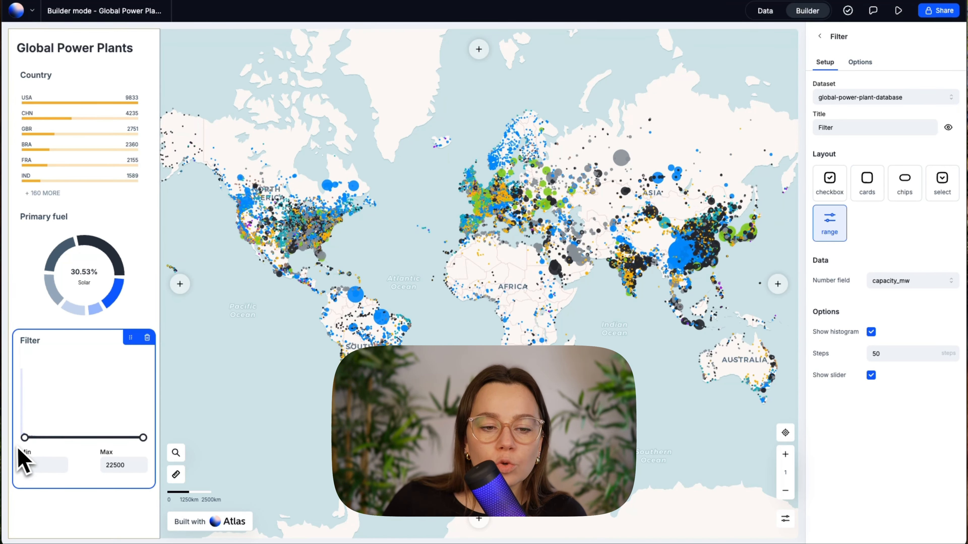
{"action": "left_click_drag", "start_coordinate": [24, 438], "coordinate": [39, 440]}
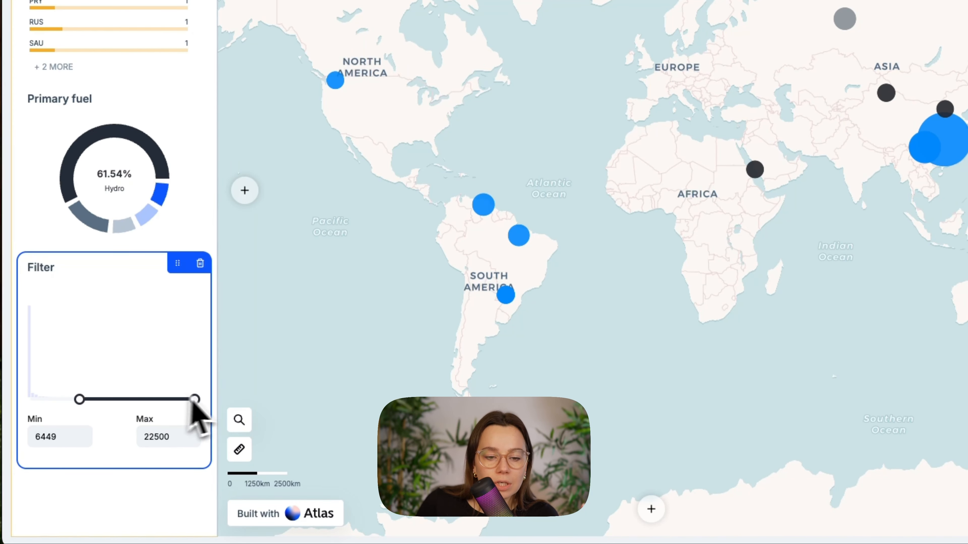
{"action": "left_click_drag", "start_coordinate": [194, 400], "coordinate": [91, 410]}
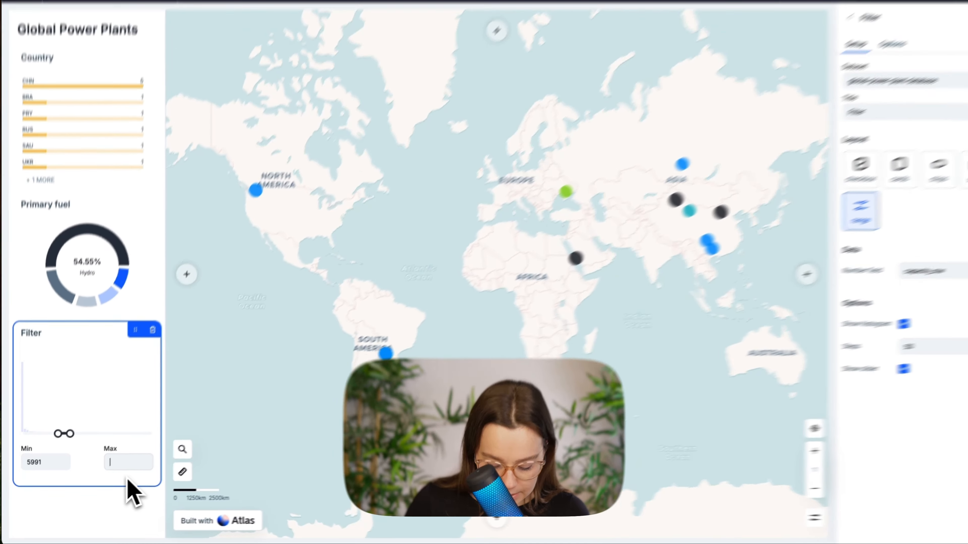
{"action": "type", "text": "7000"}
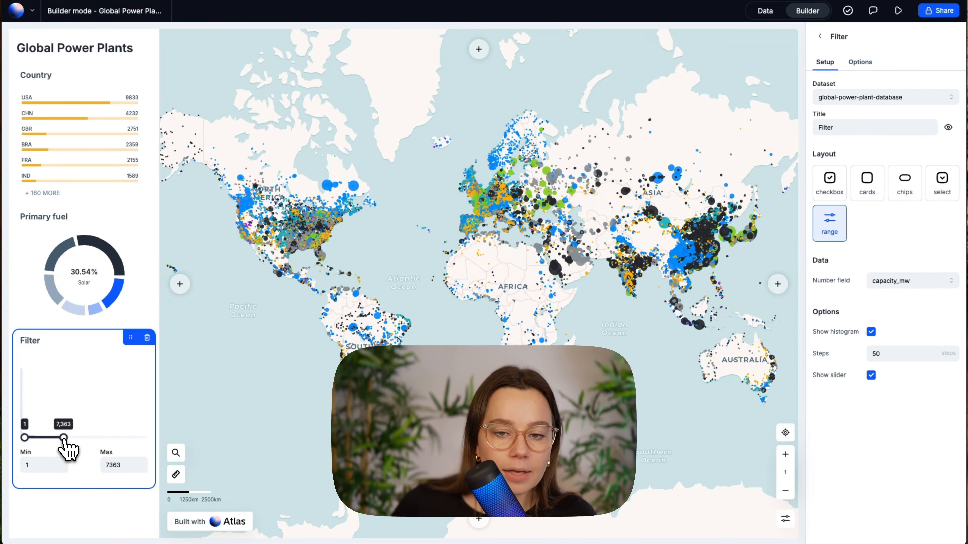
{"action": "left_click_drag", "start_coordinate": [64, 438], "coordinate": [199, 449]}
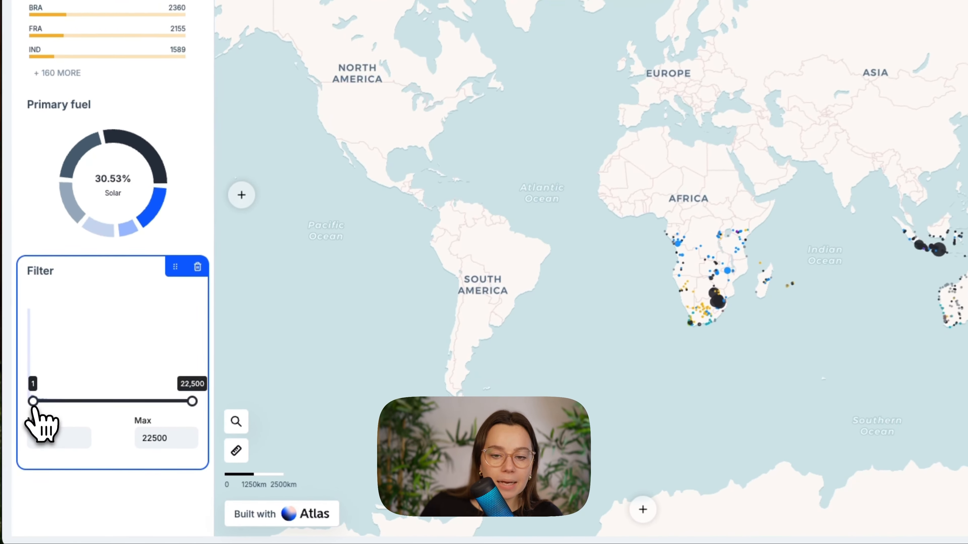
Step: Test filter minimums of 19070 and 12028, examine the remaining plants on the map, and reset the minimum to 1
{"action": "left_click_drag", "start_coordinate": [25, 439], "coordinate": [26, 441]}
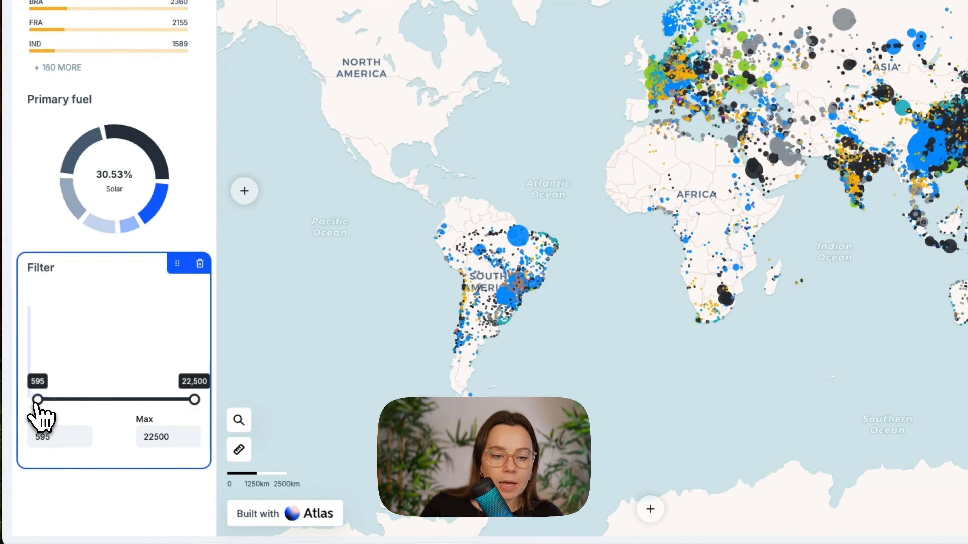
{"action": "left_click_drag", "start_coordinate": [37, 399], "coordinate": [171, 400]}
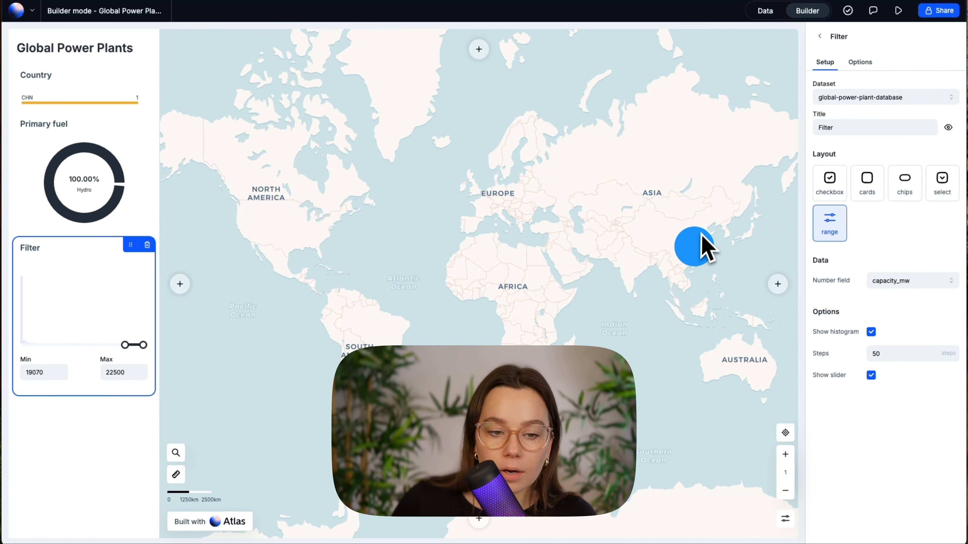
{"action": "left_click_drag", "start_coordinate": [125, 345], "coordinate": [119, 319]}
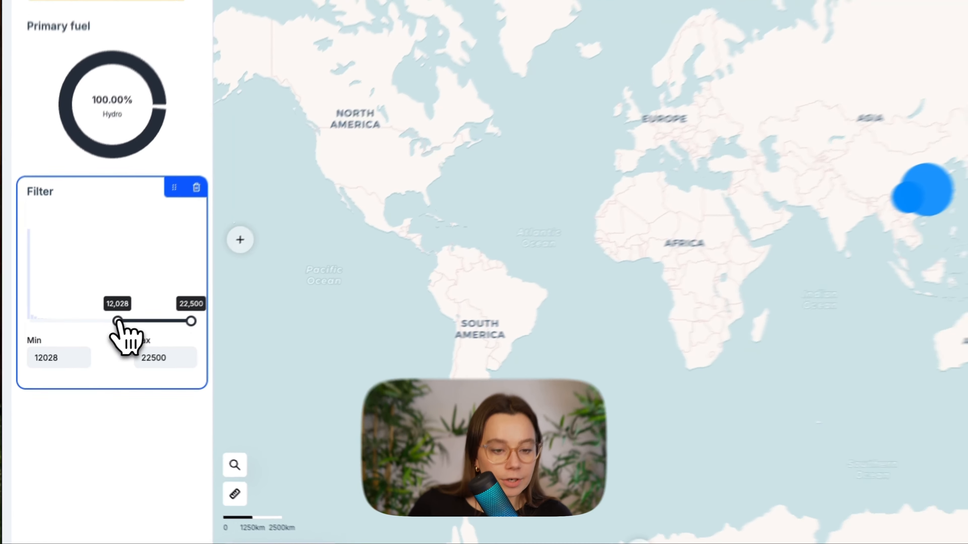
{"action": "scroll", "coordinate": [954, 189], "scroll_direction": "up", "scroll_amount": 5}
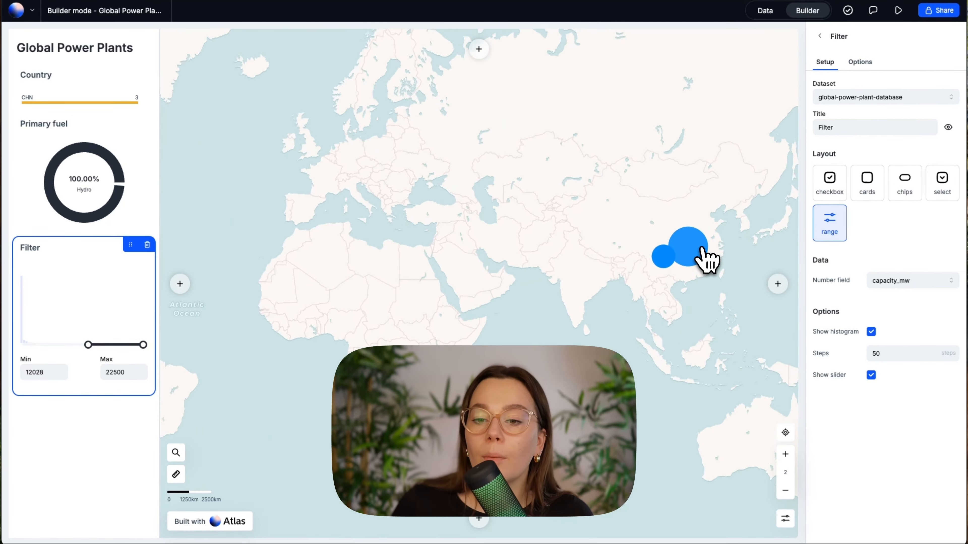
{"action": "scroll", "coordinate": [701, 250], "scroll_direction": "up", "scroll_amount": 8}
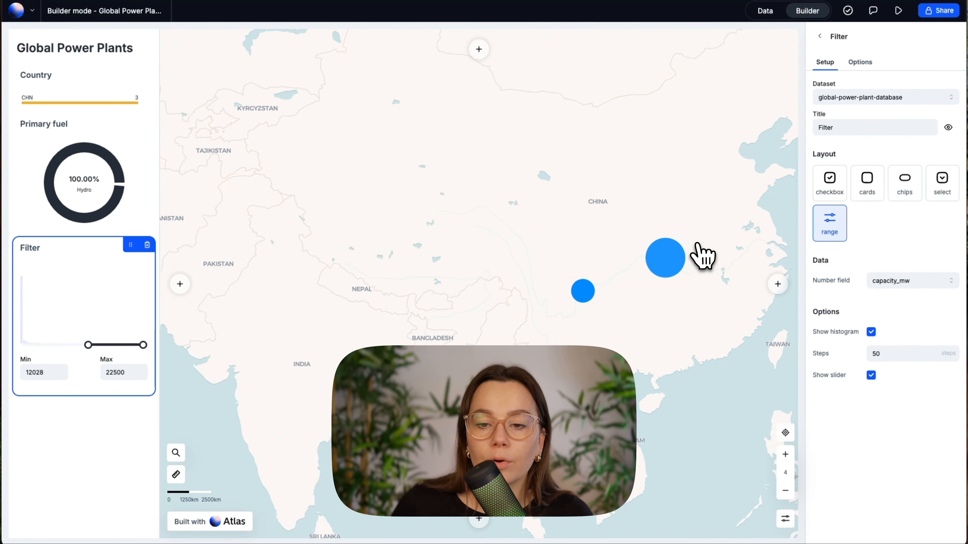
{"action": "scroll", "coordinate": [486, 356], "scroll_direction": "down", "scroll_amount": 5}
{"action": "scroll", "coordinate": [490, 331], "scroll_direction": "down", "scroll_amount": 3}
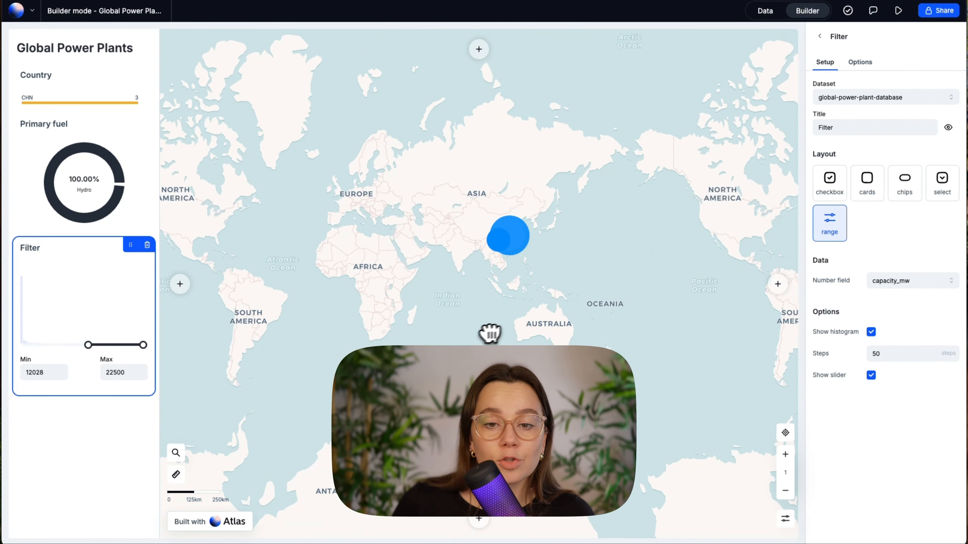
{"action": "left_click_drag", "start_coordinate": [490, 331], "coordinate": [593, 343]}
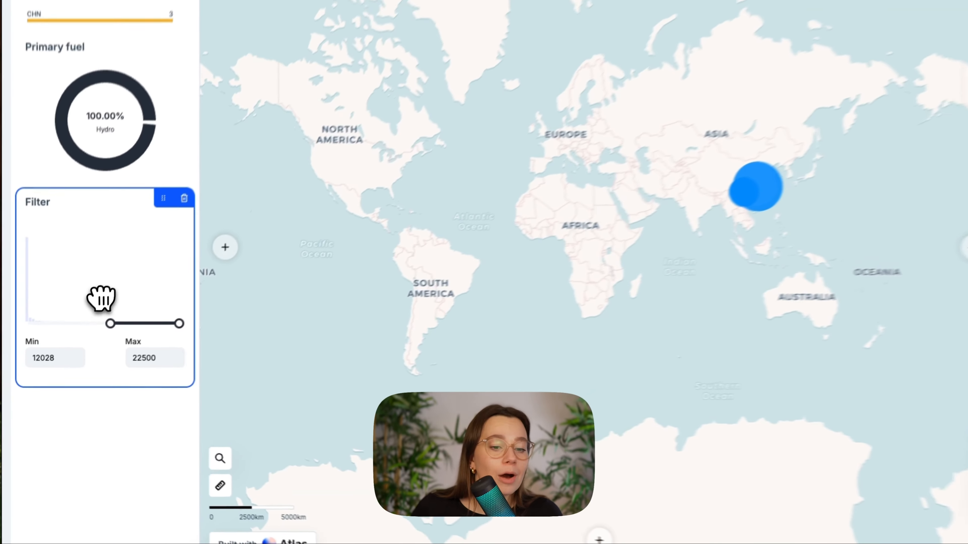
{"action": "left_click_drag", "start_coordinate": [88, 346], "coordinate": [26, 346]}
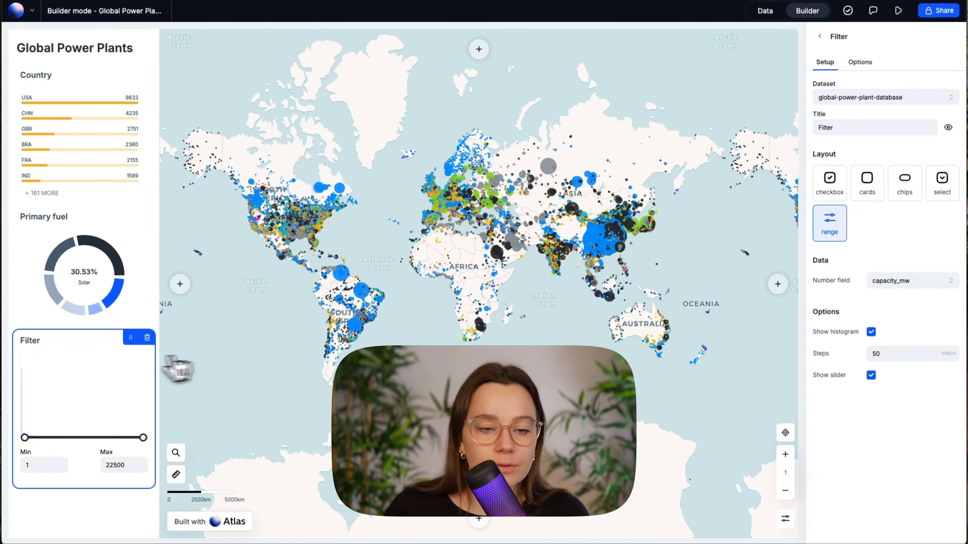
Step: Rename the range filter's title to Capacity
{"action": "left_click", "coordinate": [27, 347]}
{"action": "left_click", "coordinate": [37, 348]}
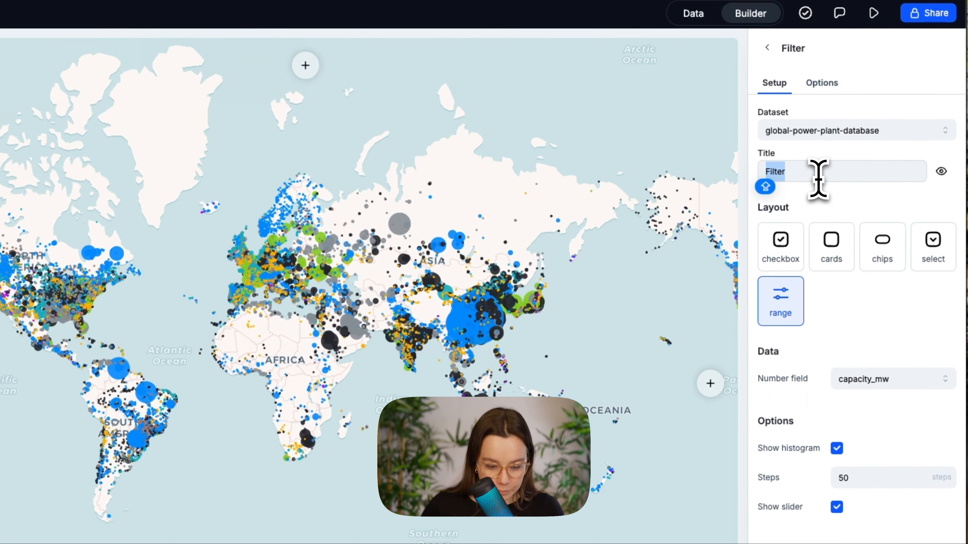
{"action": "type", "text": "Capacity"}
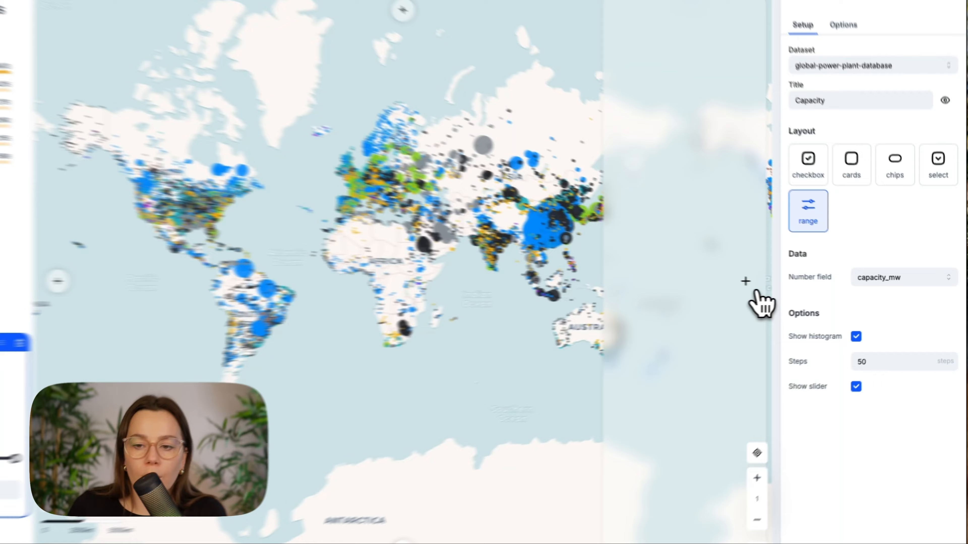
Step: Add a second side panel to the right of the map and place a Filter component in it using global-power-plant-database
{"action": "left_click", "coordinate": [777, 284]}
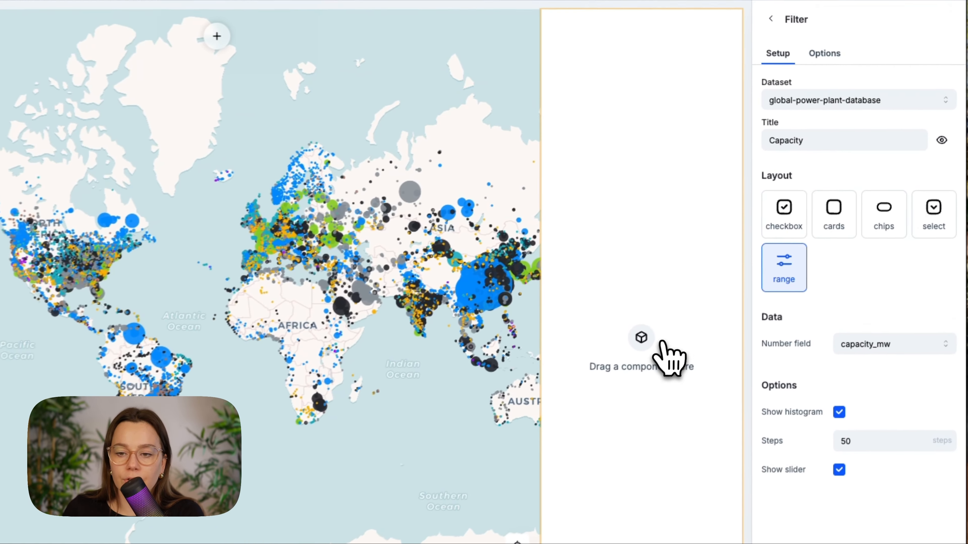
{"action": "left_click", "coordinate": [766, 18]}
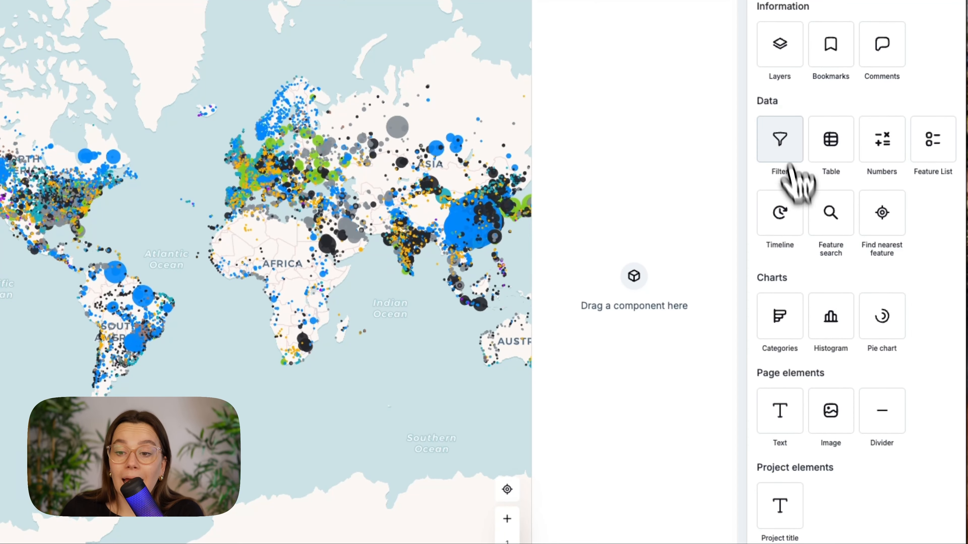
{"action": "left_click_drag", "start_coordinate": [778, 131], "coordinate": [618, 113]}
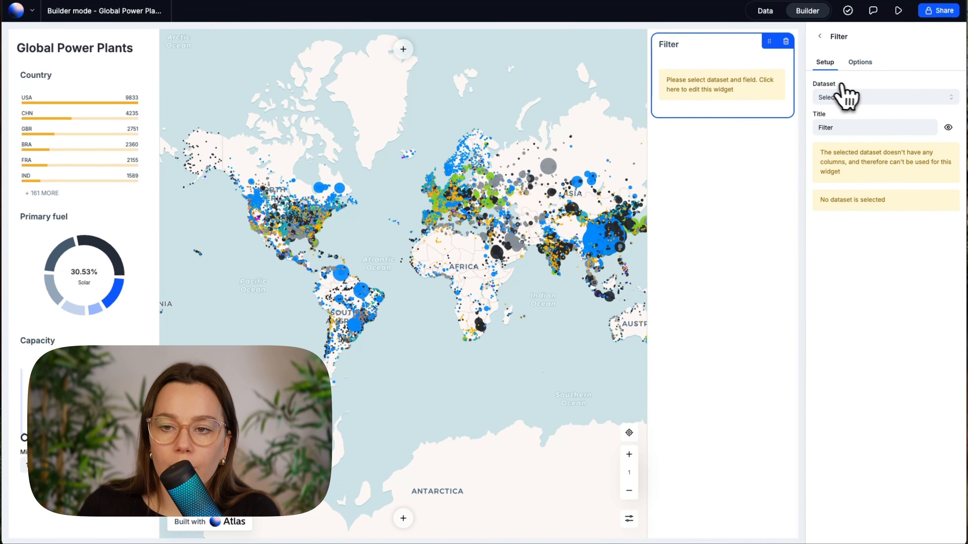
{"action": "left_click", "coordinate": [844, 97]}
{"action": "left_click", "coordinate": [842, 112]}
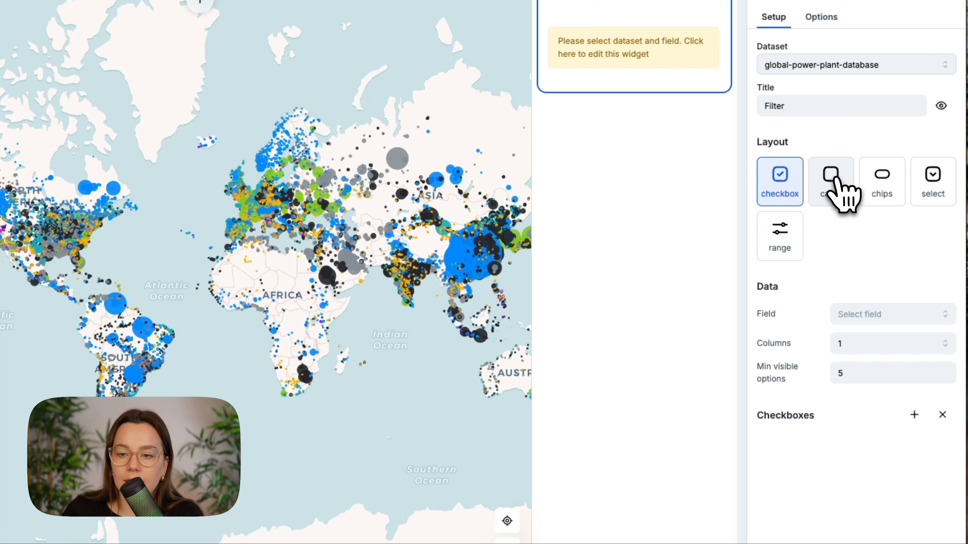
Step: Set the new filter to the cards layout with the primary_fuel field and hide its title
{"action": "left_click", "coordinate": [832, 179]}
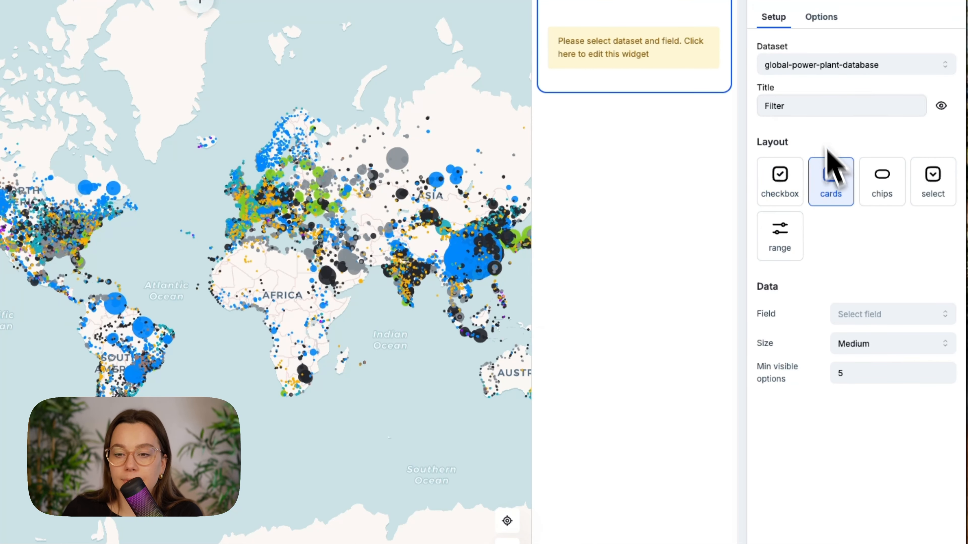
{"action": "left_click", "coordinate": [858, 313]}
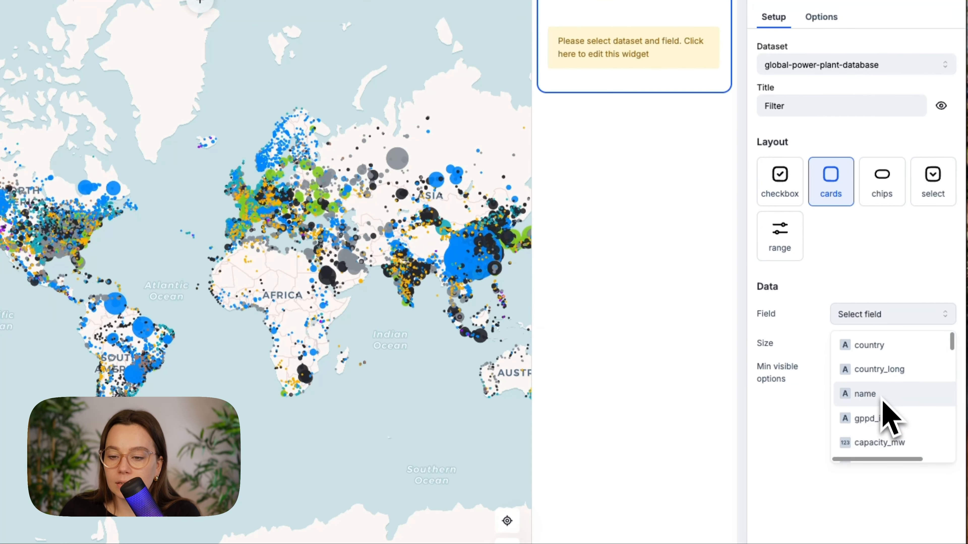
{"action": "scroll", "coordinate": [888, 419], "scroll_direction": "down", "scroll_amount": 3}
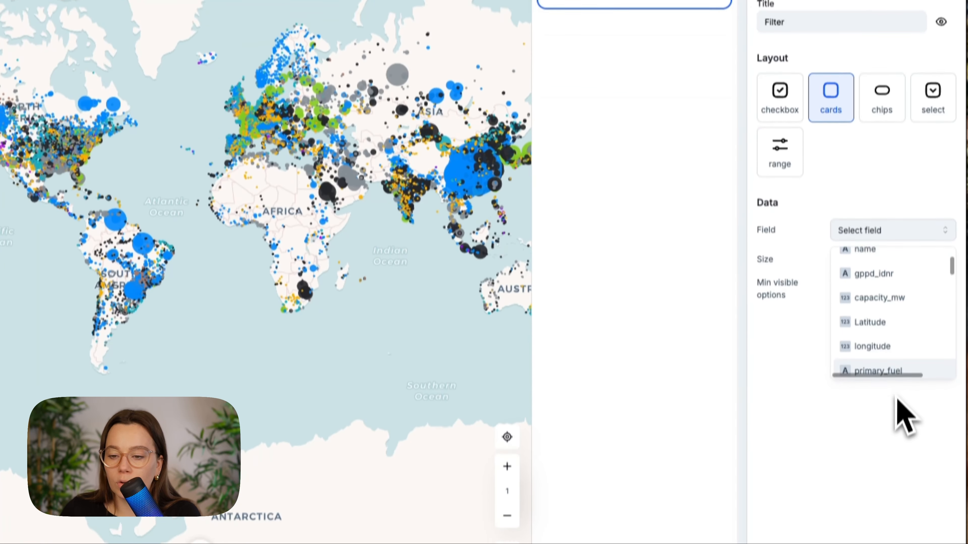
{"action": "left_click", "coordinate": [876, 454]}
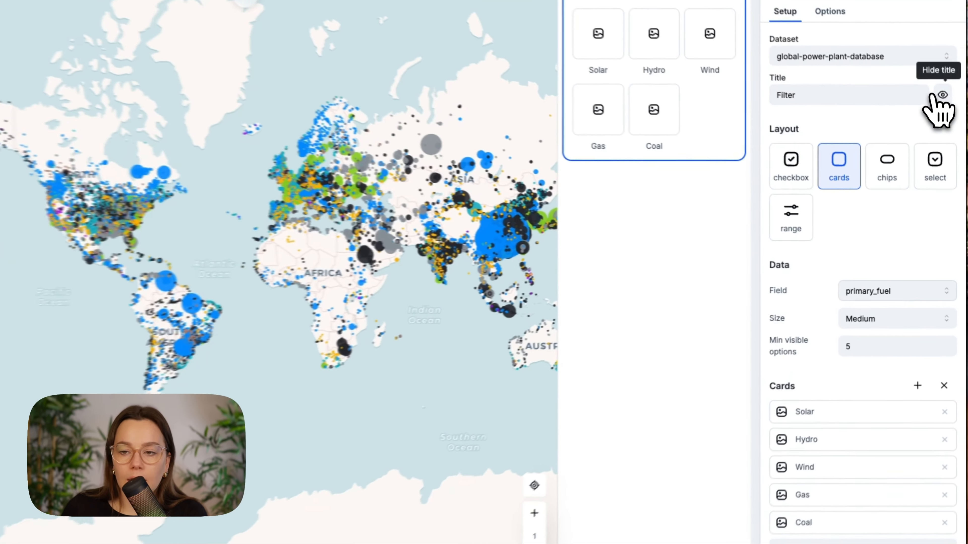
{"action": "left_click", "coordinate": [948, 128]}
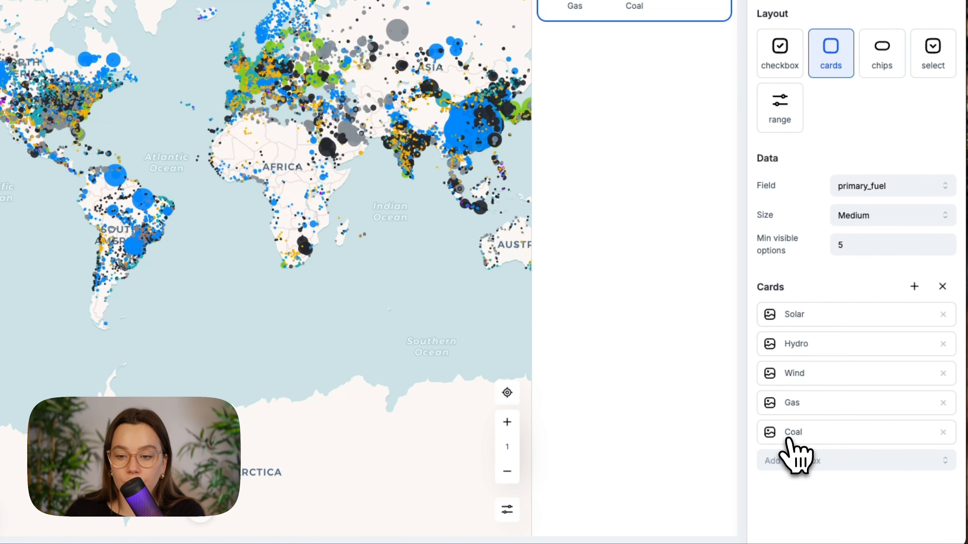
Step: Add a Nuclear card to the primary fuel filter
{"action": "left_click", "coordinate": [795, 461]}
{"action": "scroll", "coordinate": [811, 395], "scroll_direction": "down", "scroll_amount": 3}
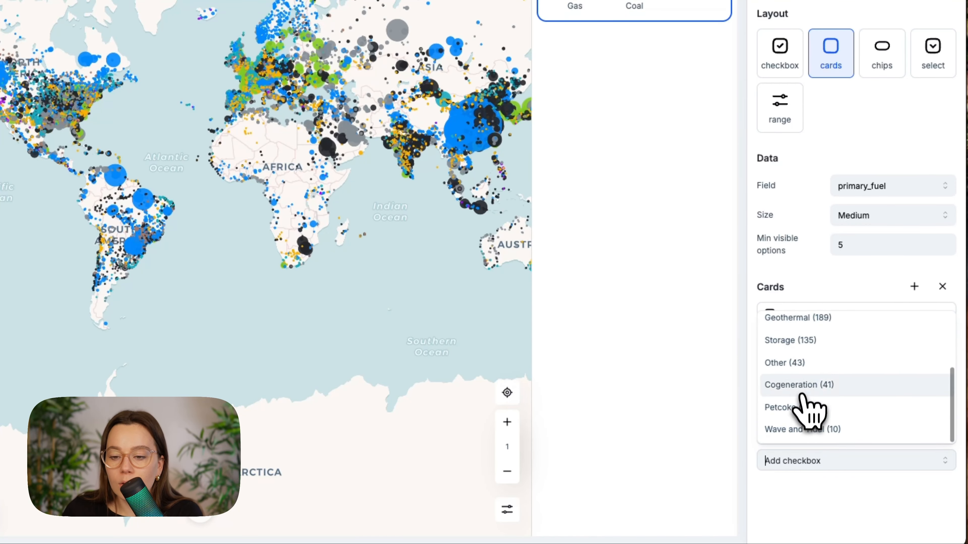
{"action": "scroll", "coordinate": [804, 385], "scroll_direction": "up", "scroll_amount": 3}
{"action": "left_click", "coordinate": [825, 380]}
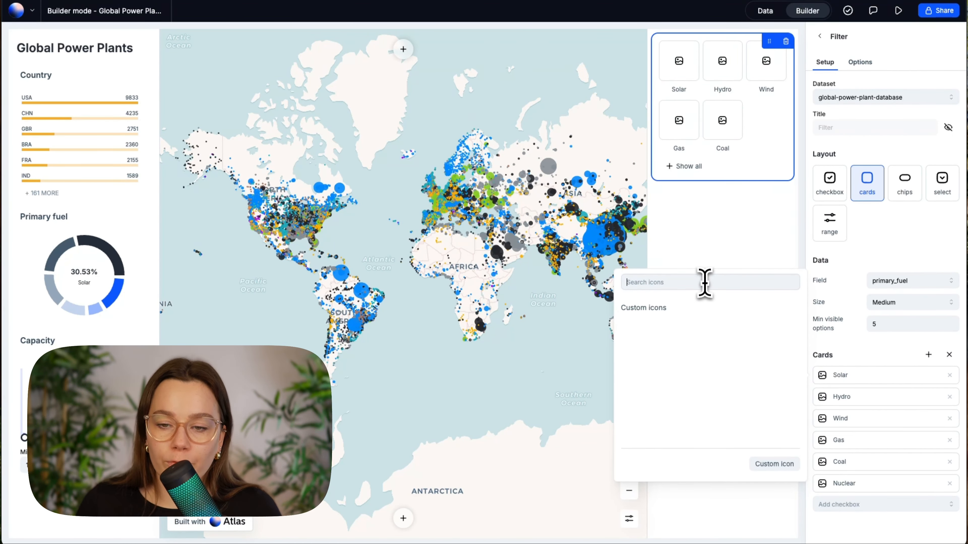
Step: Search the icon library for solar and look at the dialog for uploading a custom icon
{"action": "type", "text": "solar"}
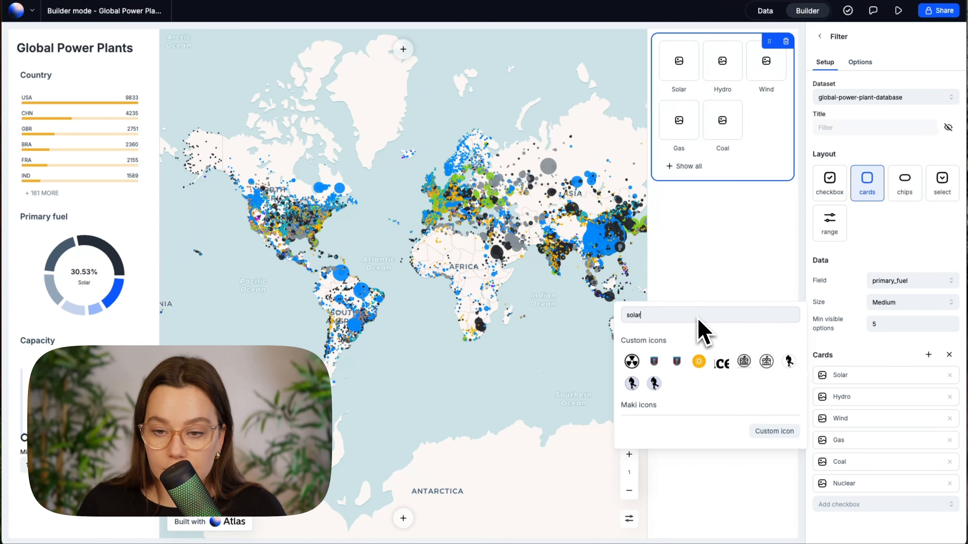
{"action": "left_click", "coordinate": [771, 432]}
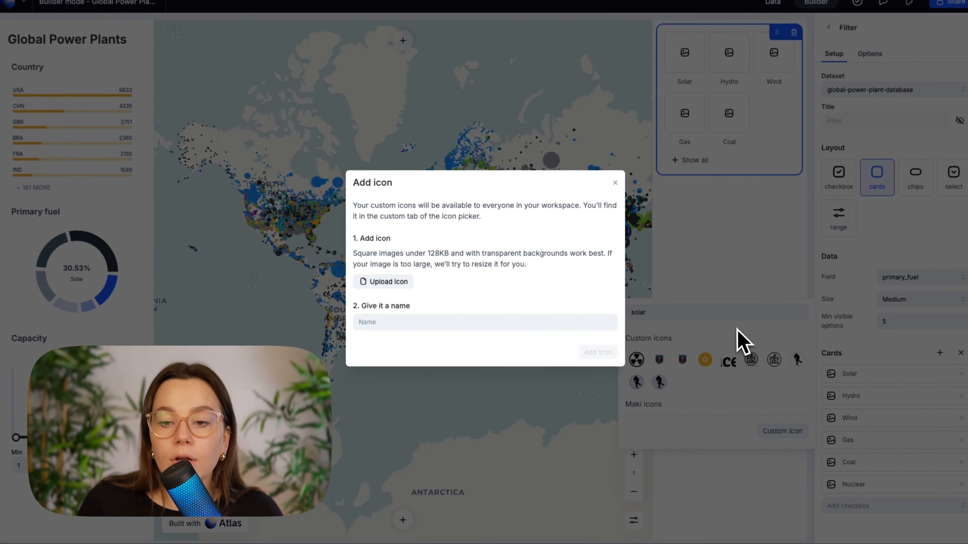
{"action": "left_click", "coordinate": [736, 331]}
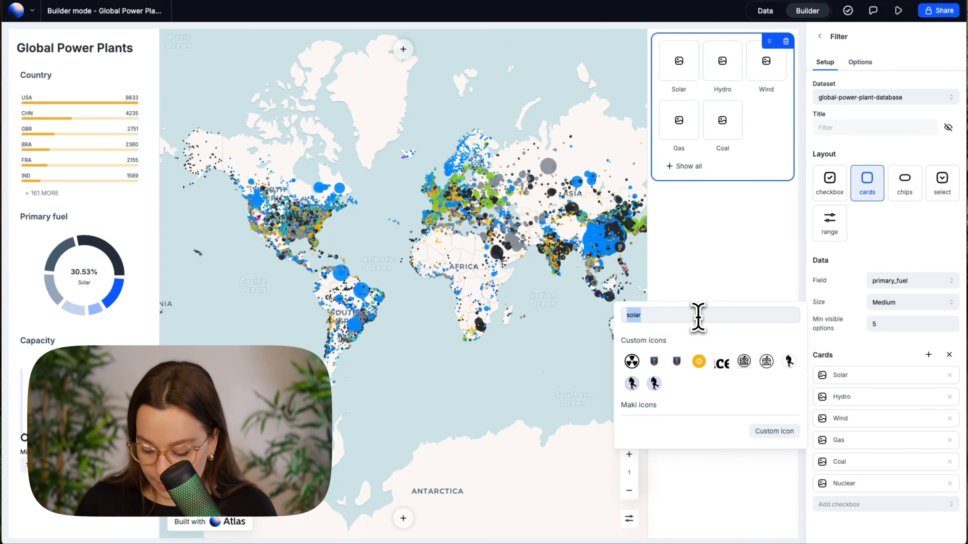
{"action": "key", "text": "BackSpace"}
Step: Browse the icon library and assign the orange sun icon to the Solar card
{"action": "scroll", "coordinate": [702, 372], "scroll_direction": "down", "scroll_amount": 5}
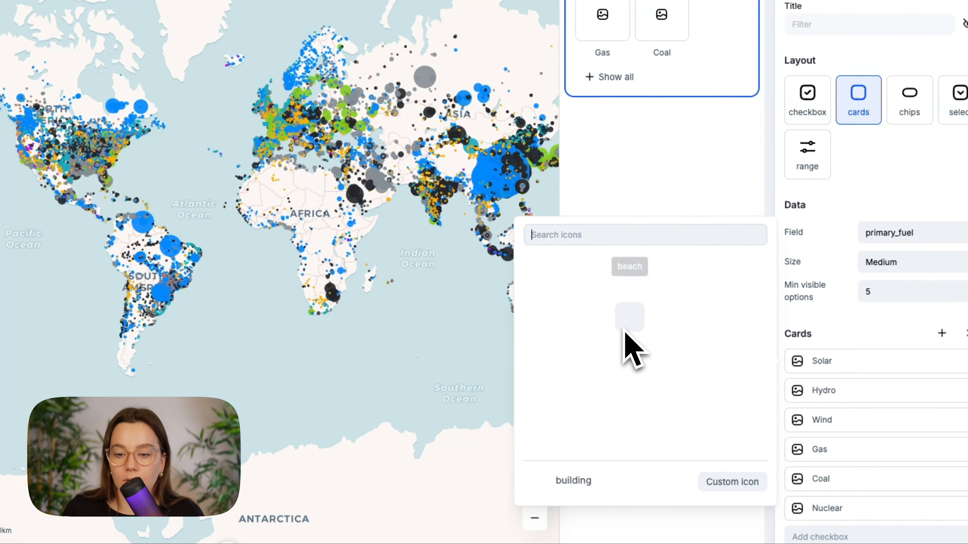
{"action": "scroll", "coordinate": [624, 330], "scroll_direction": "down", "scroll_amount": 10}
{"action": "scroll", "coordinate": [628, 345], "scroll_direction": "up", "scroll_amount": 10}
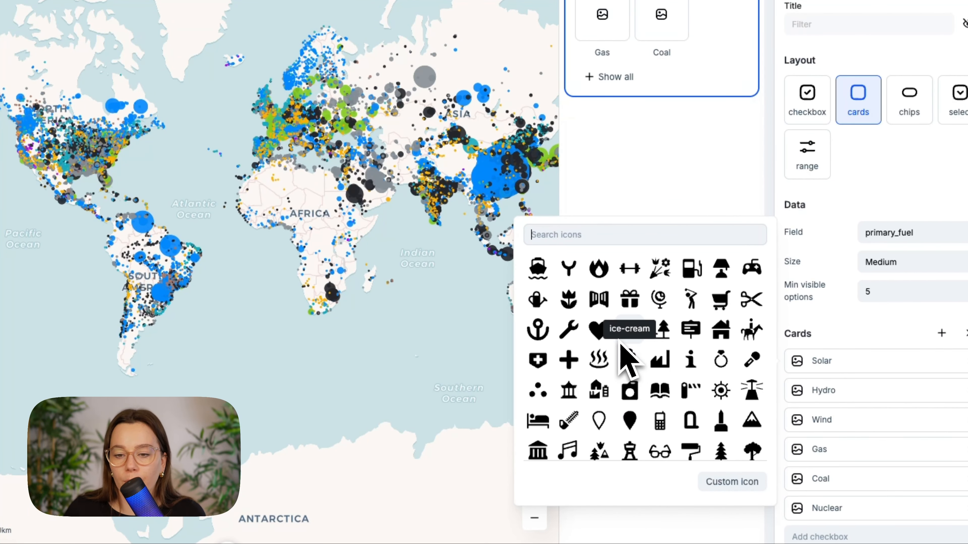
{"action": "scroll", "coordinate": [625, 366], "scroll_direction": "up", "scroll_amount": 3}
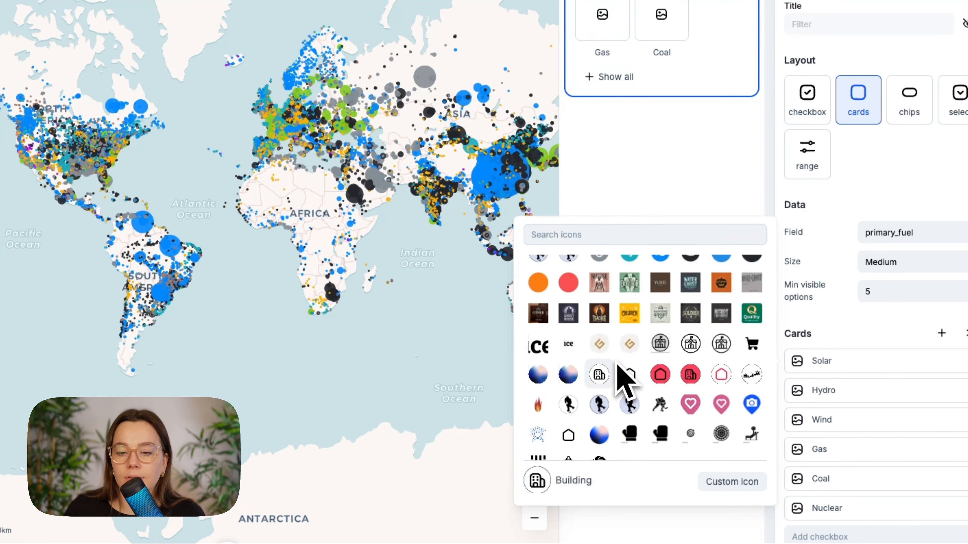
{"action": "scroll", "coordinate": [621, 383], "scroll_direction": "down", "scroll_amount": 10}
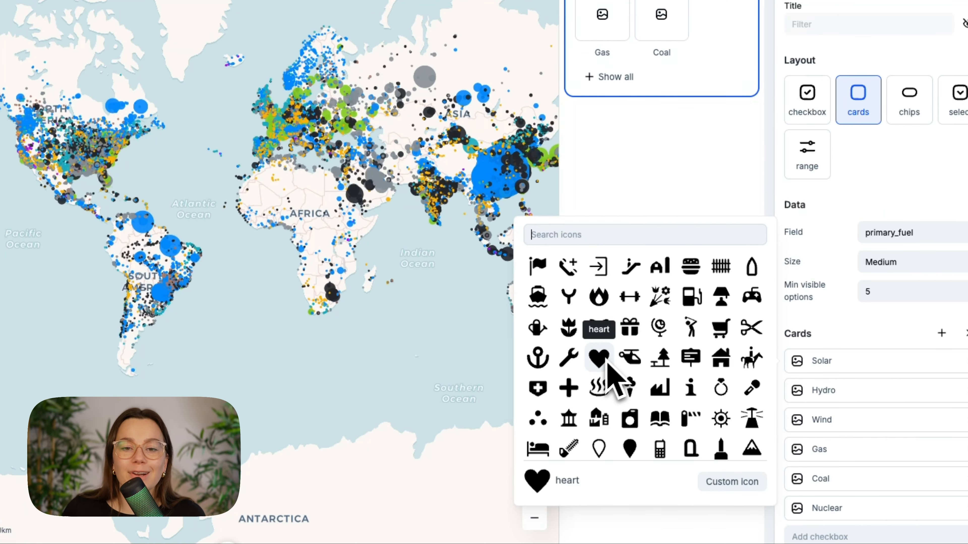
{"action": "scroll", "coordinate": [606, 359], "scroll_direction": "down", "scroll_amount": 8}
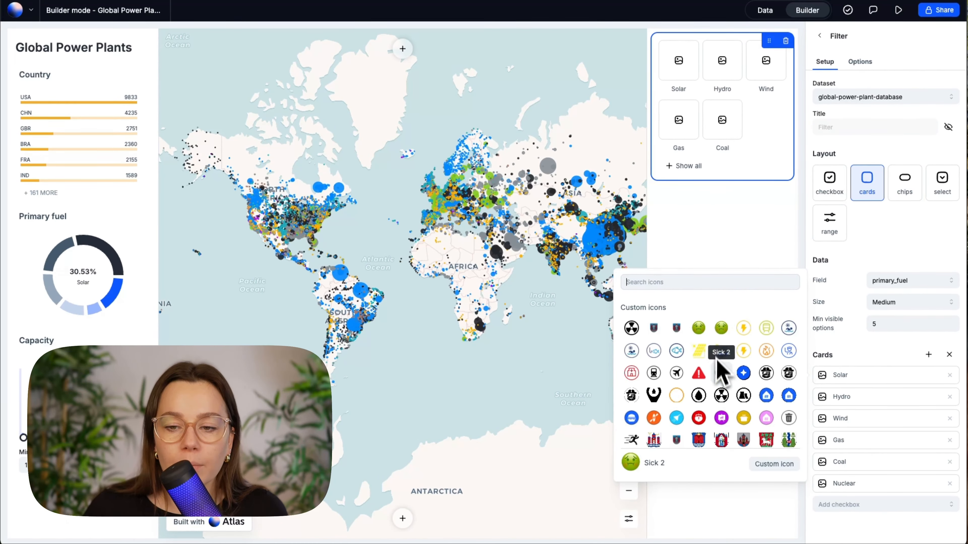
{"action": "scroll", "coordinate": [657, 396], "scroll_direction": "down", "scroll_amount": 1}
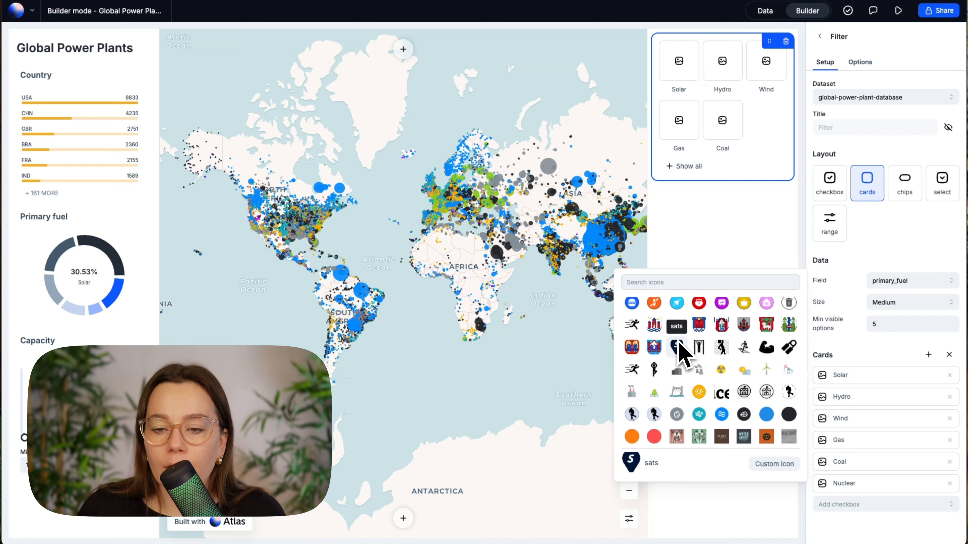
{"action": "left_click", "coordinate": [699, 387]}
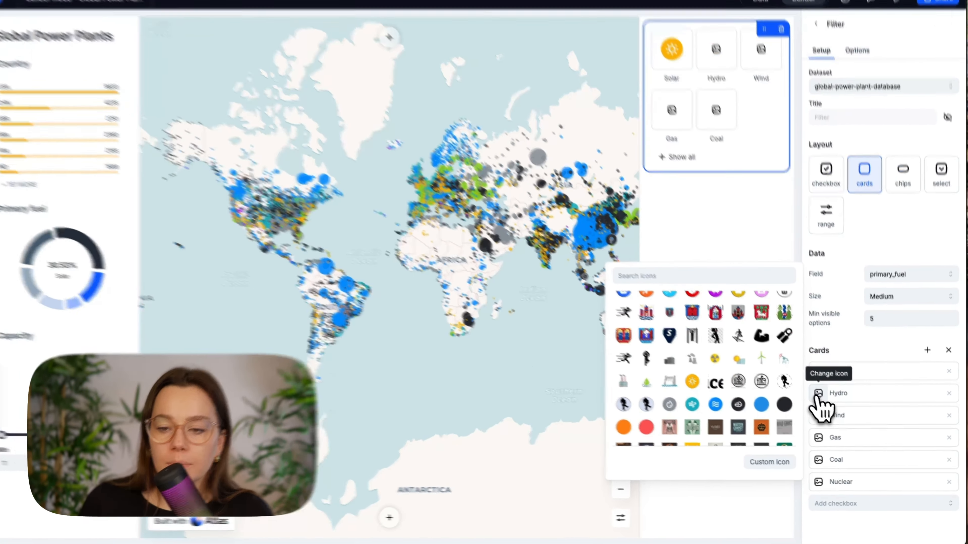
Step: Assign the blue hydro icon to the Hydro card and the teal wind icon to the Wind card
{"action": "left_click", "coordinate": [819, 399]}
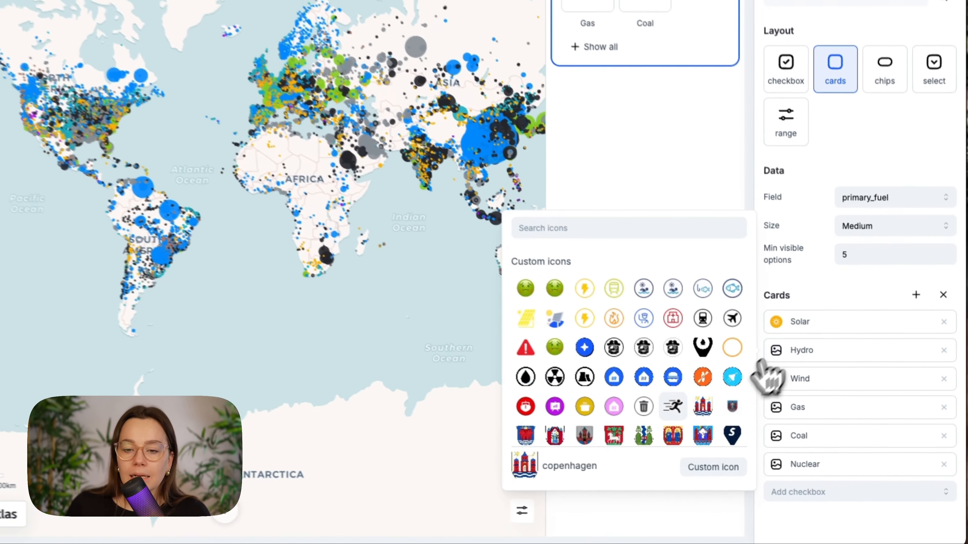
{"action": "scroll", "coordinate": [722, 427], "scroll_direction": "down", "scroll_amount": 3}
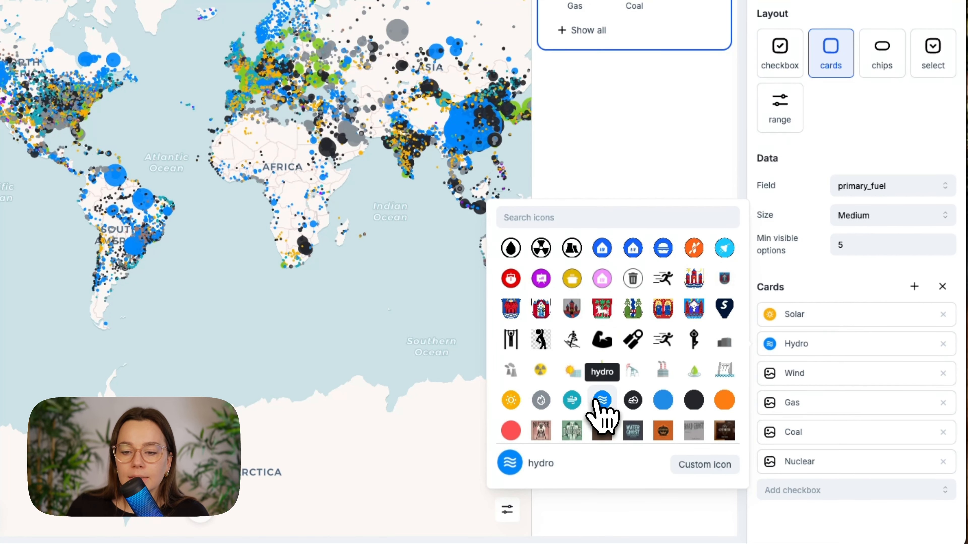
{"action": "left_click", "coordinate": [777, 374]}
{"action": "scroll", "coordinate": [696, 400], "scroll_direction": "down", "scroll_amount": 2}
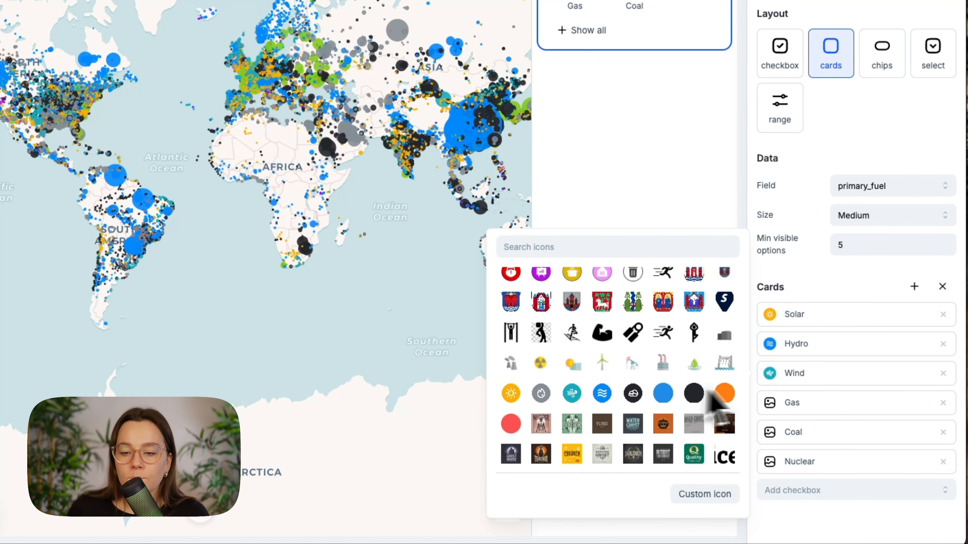
Step: Assign the grey flame icon to the Gas card and the black coal icon to the Coal card
{"action": "left_click", "coordinate": [771, 404]}
{"action": "scroll", "coordinate": [720, 426], "scroll_direction": "down", "scroll_amount": 10}
{"action": "scroll", "coordinate": [612, 417], "scroll_direction": "up", "scroll_amount": 6}
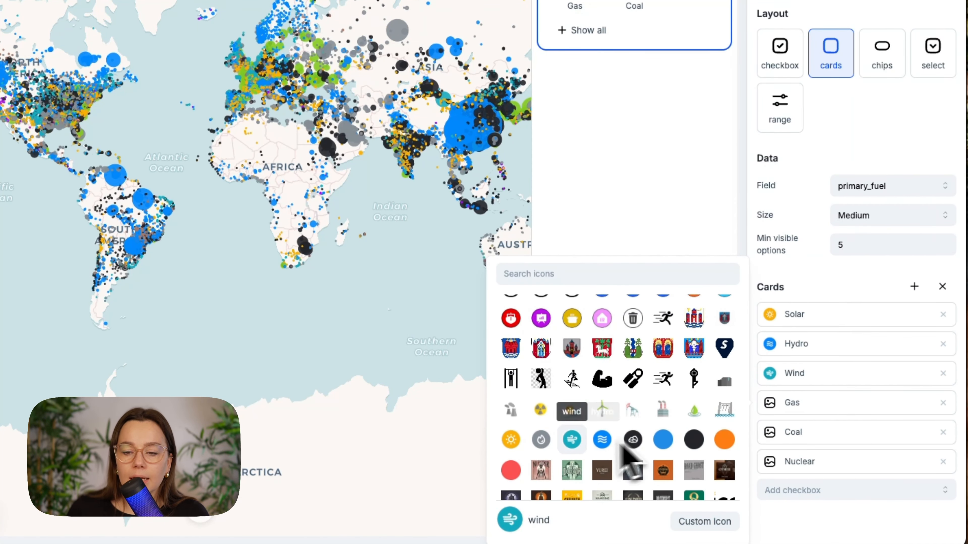
{"action": "scroll", "coordinate": [663, 398], "scroll_direction": "down", "scroll_amount": 1}
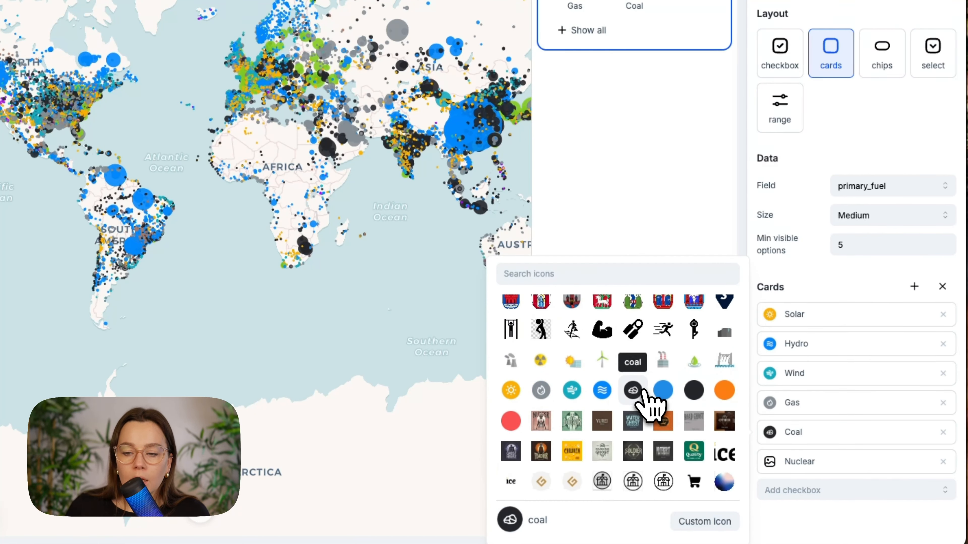
Step: Find a nuclear icon in the icon library and assign the radiation symbol to the Nuclear card
{"action": "left_click", "coordinate": [769, 462]}
{"action": "scroll", "coordinate": [640, 426], "scroll_direction": "down", "scroll_amount": 10}
{"action": "scroll", "coordinate": [634, 416], "scroll_direction": "up", "scroll_amount": 3}
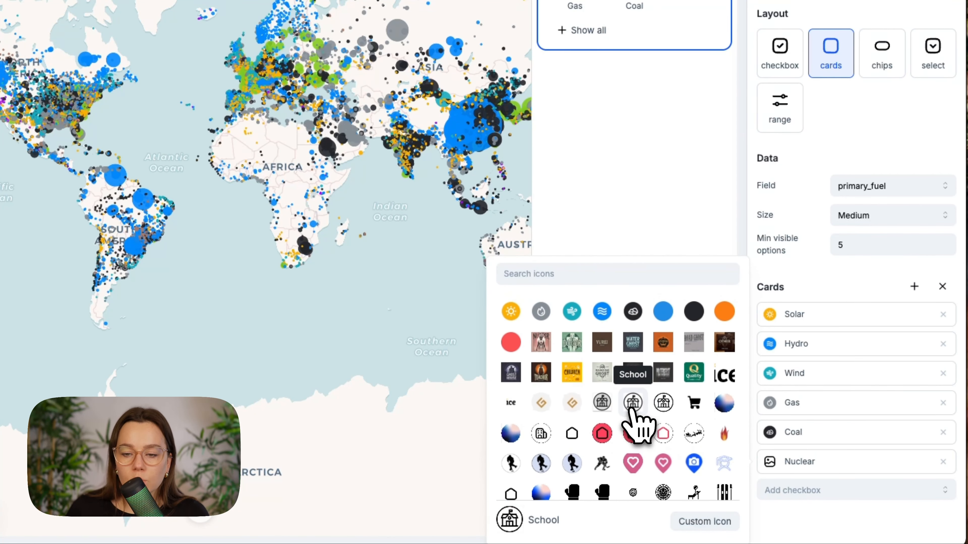
{"action": "scroll", "coordinate": [632, 412], "scroll_direction": "up", "scroll_amount": 3}
{"action": "left_click", "coordinate": [572, 274]}
{"action": "type", "text": "nucle"}
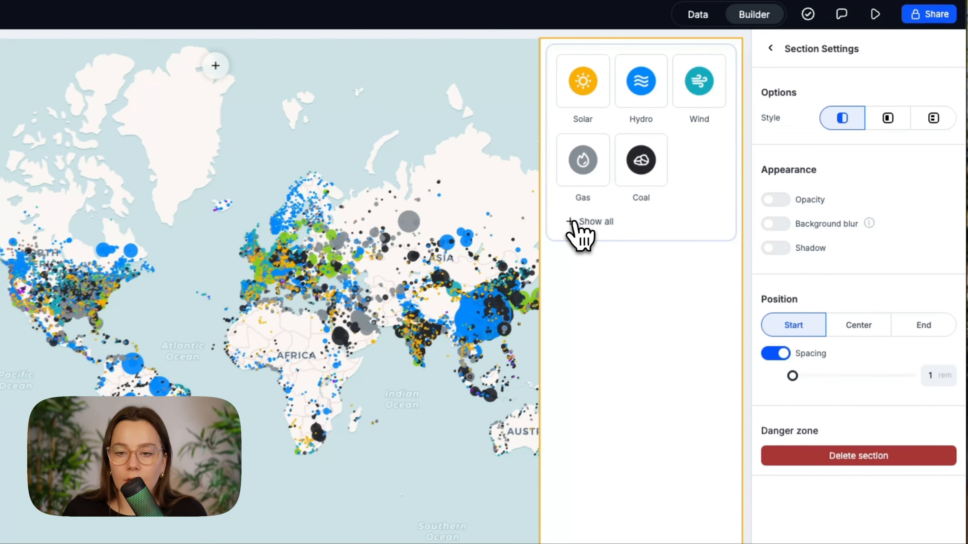
Step: Expand the fuel filter to show all of its cards, including Nuclear
{"action": "left_click", "coordinate": [666, 163]}
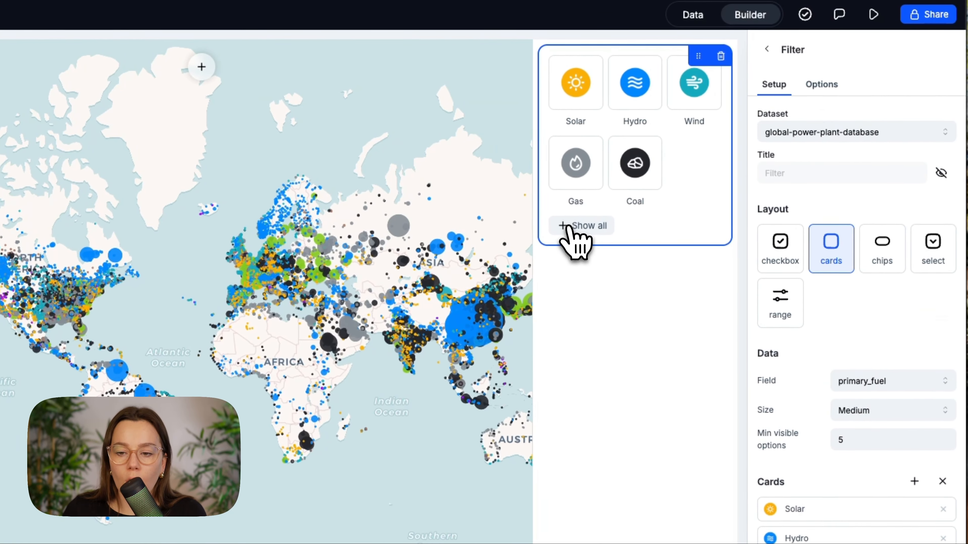
{"action": "left_click", "coordinate": [667, 163]}
{"action": "left_click", "coordinate": [691, 313]}
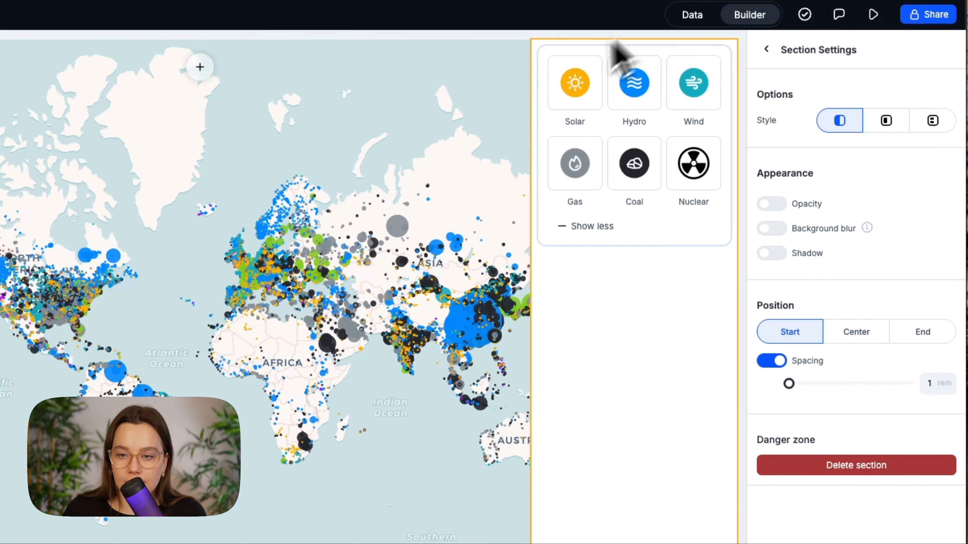
Step: Turn off the Measure tool in the interface settings, and try switching Location search and Map scale off and back on
{"action": "left_click", "coordinate": [766, 49]}
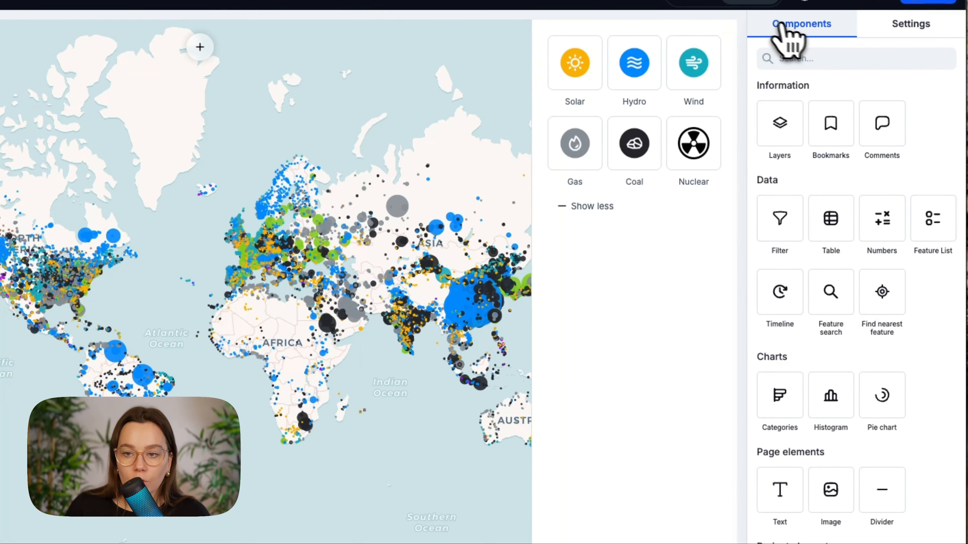
{"action": "left_click", "coordinate": [929, 26]}
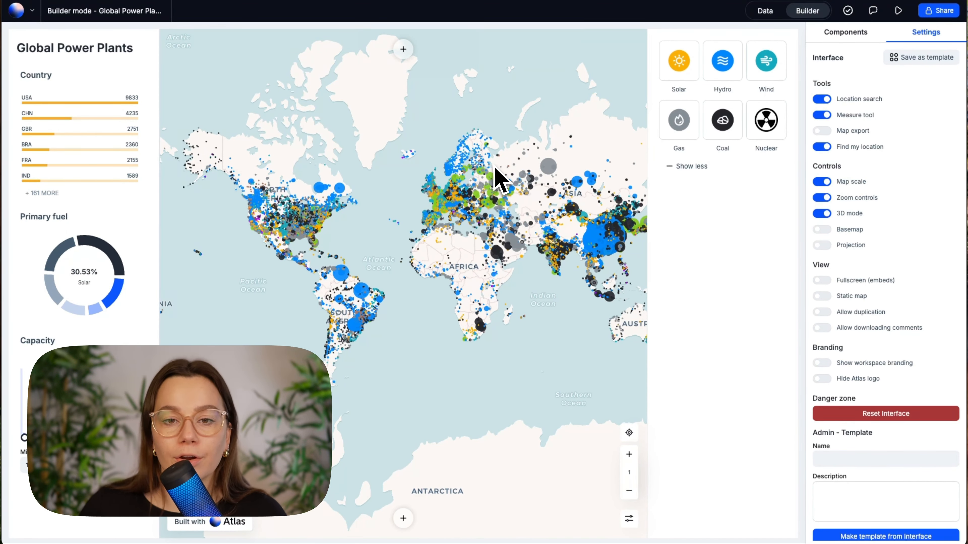
{"action": "left_click", "coordinate": [822, 99]}
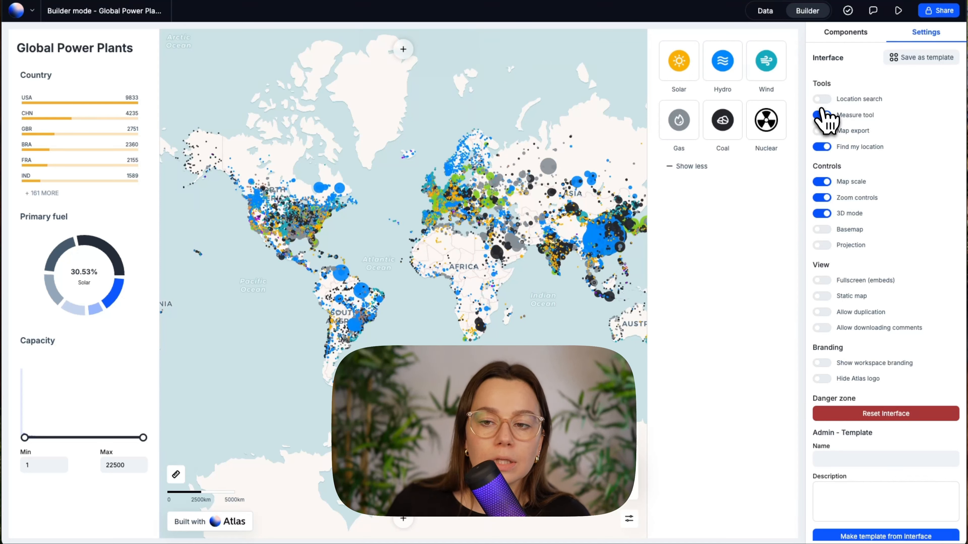
{"action": "left_click", "coordinate": [822, 115]}
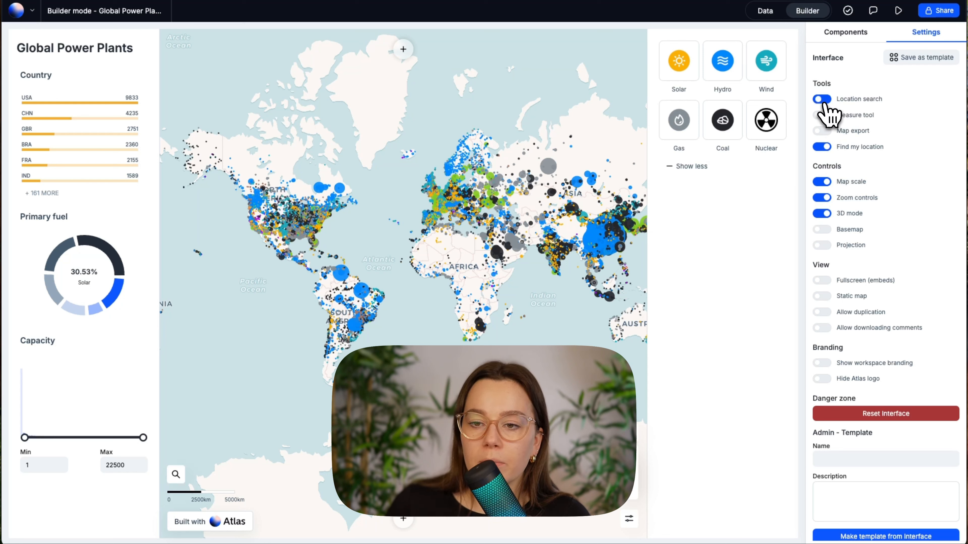
{"action": "left_click", "coordinate": [826, 181]}
{"action": "left_click", "coordinate": [828, 181]}
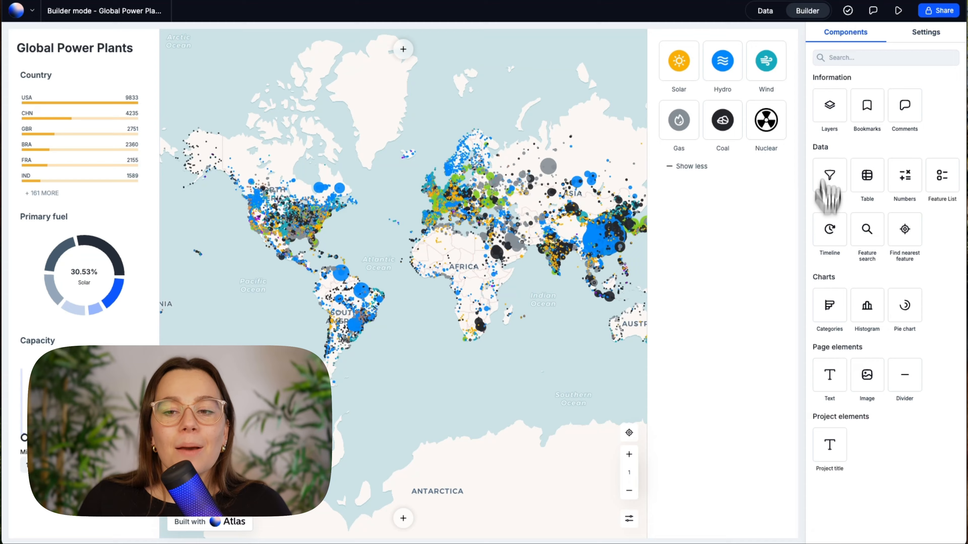
Step: Set the fuel card section to the floating style that fits its content and enable its opacity at 70%
{"action": "left_click", "coordinate": [686, 336]}
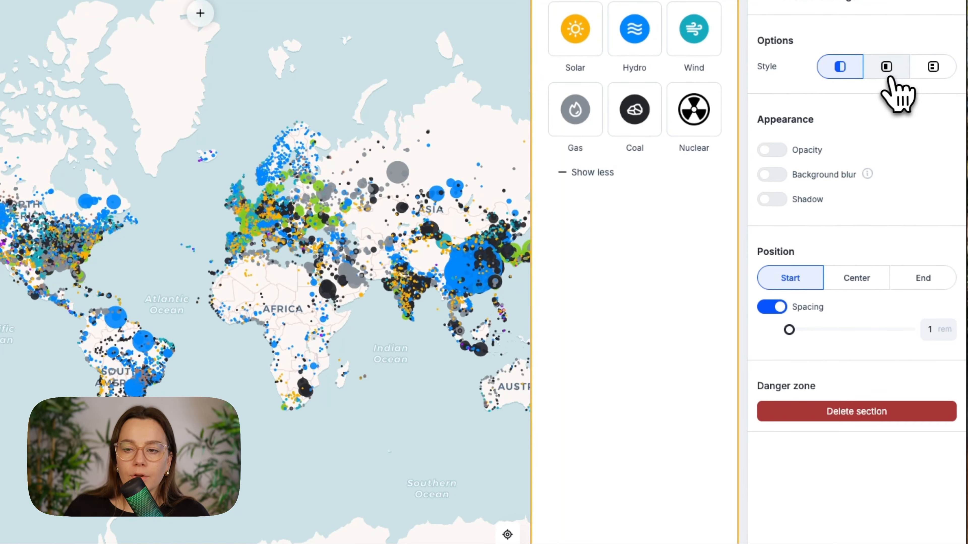
{"action": "left_click", "coordinate": [941, 110]}
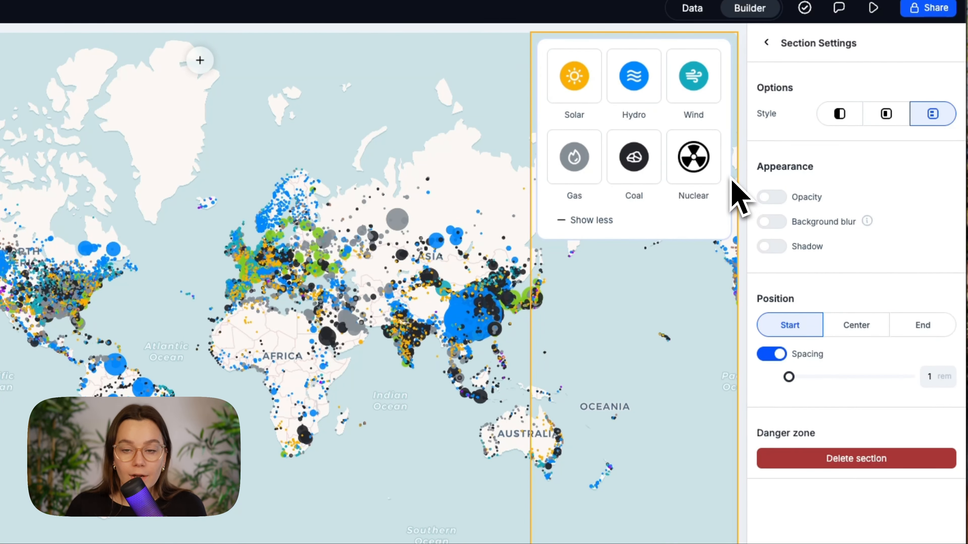
{"action": "left_click", "coordinate": [769, 197]}
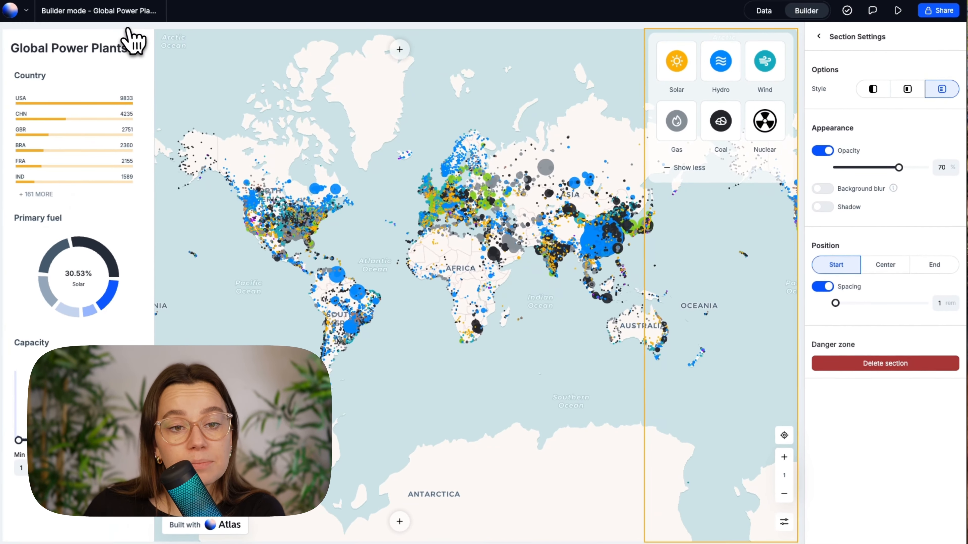
Step: Enable opacity at 70% for the section containing the charts and check how the map shows through it
{"action": "left_click", "coordinate": [138, 31]}
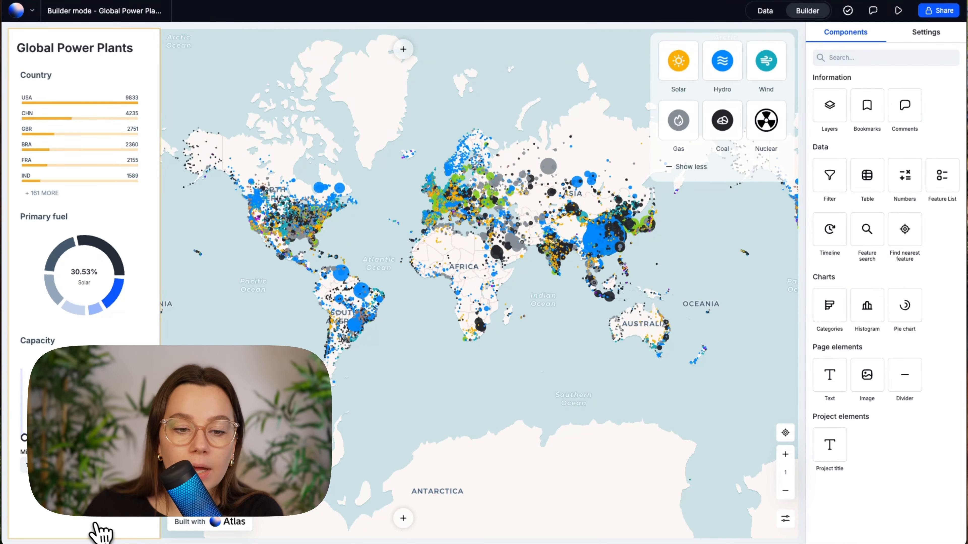
{"action": "left_click", "coordinate": [100, 532]}
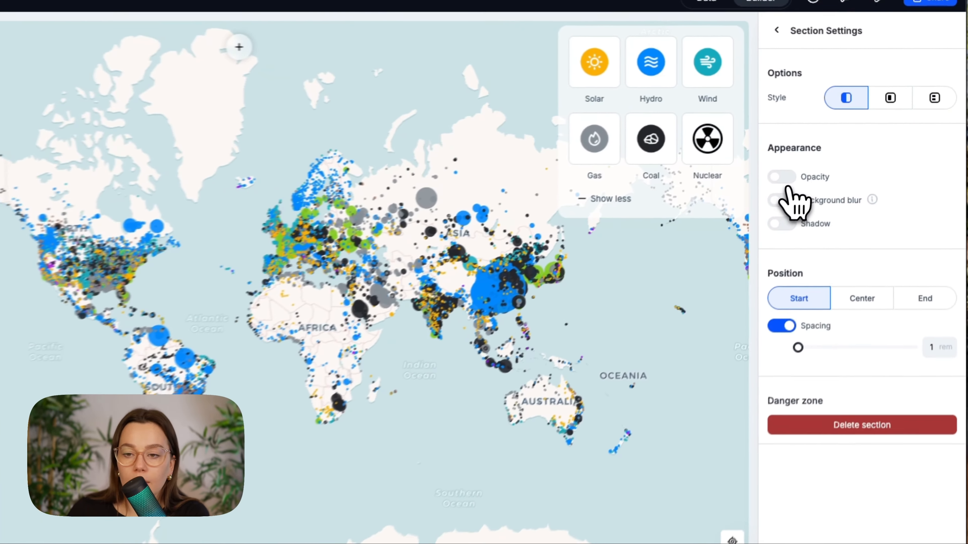
{"action": "left_click", "coordinate": [823, 149]}
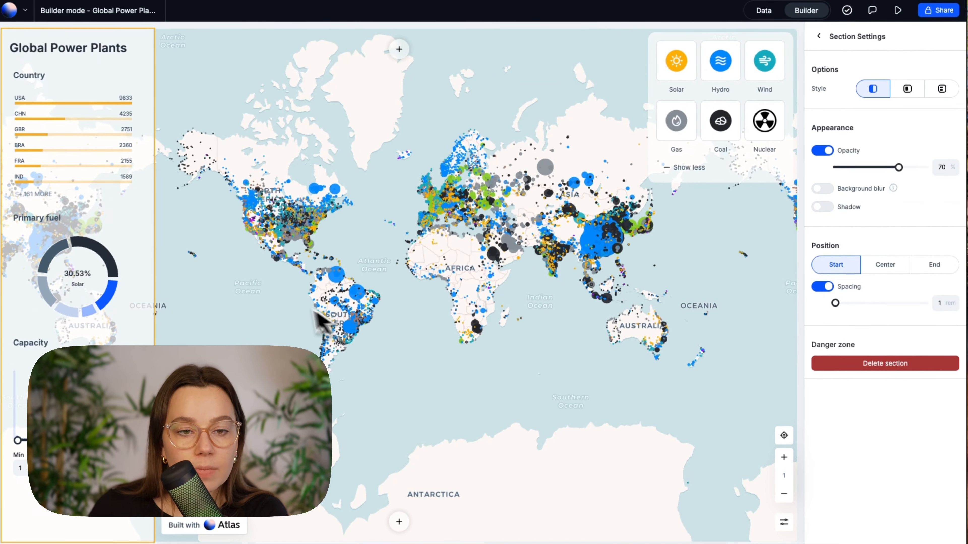
{"action": "scroll", "coordinate": [299, 263], "scroll_direction": "up", "scroll_amount": 5}
{"action": "left_click_drag", "start_coordinate": [469, 264], "coordinate": [389, 302]}
{"action": "scroll", "coordinate": [489, 359], "scroll_direction": "down", "scroll_amount": 2}
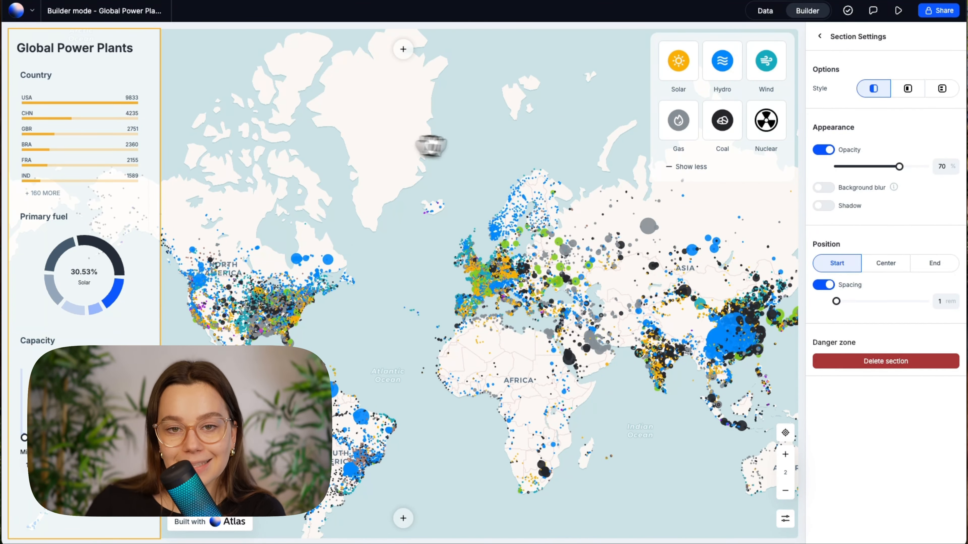
{"action": "left_click", "coordinate": [819, 37]}
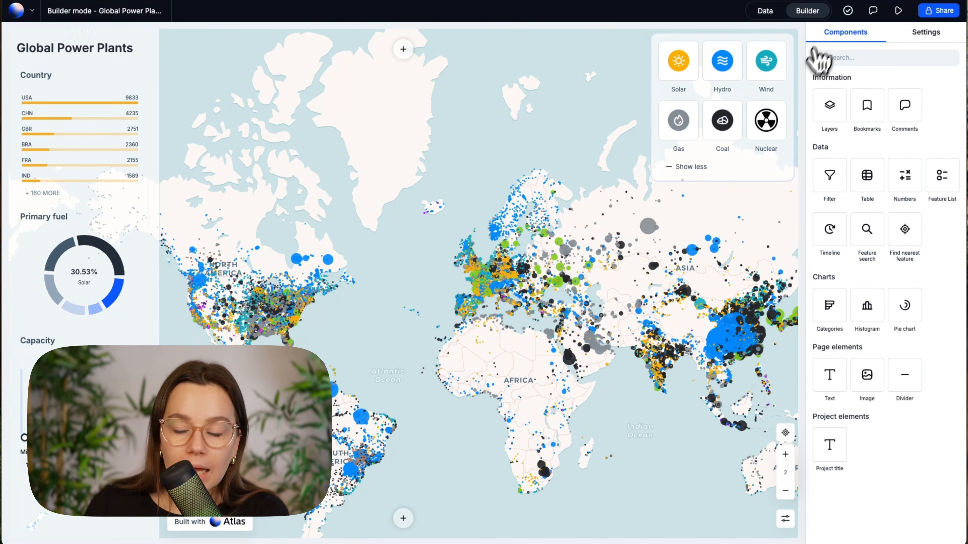
Step: Review the setup and additional options of the fuel filter cards
{"action": "left_click", "coordinate": [716, 165]}
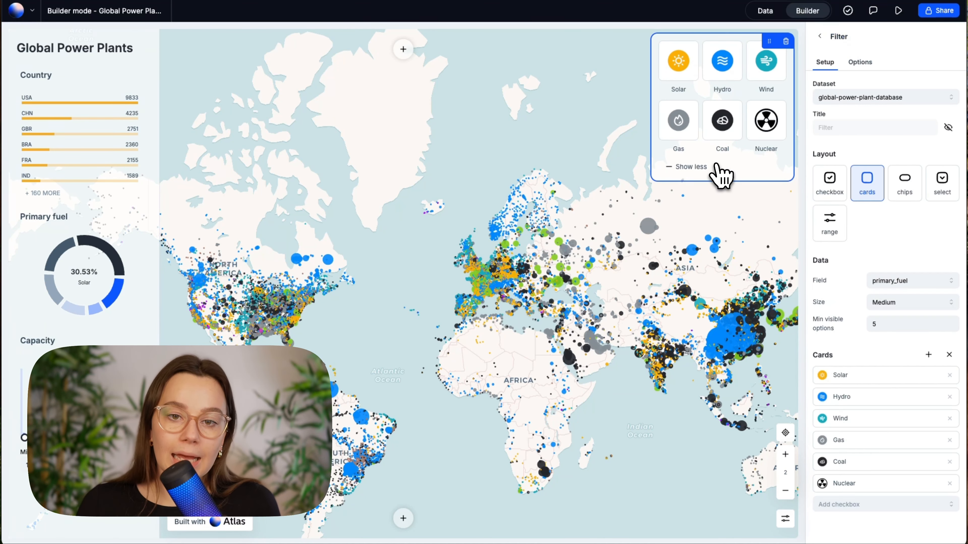
{"action": "left_click", "coordinate": [860, 62]}
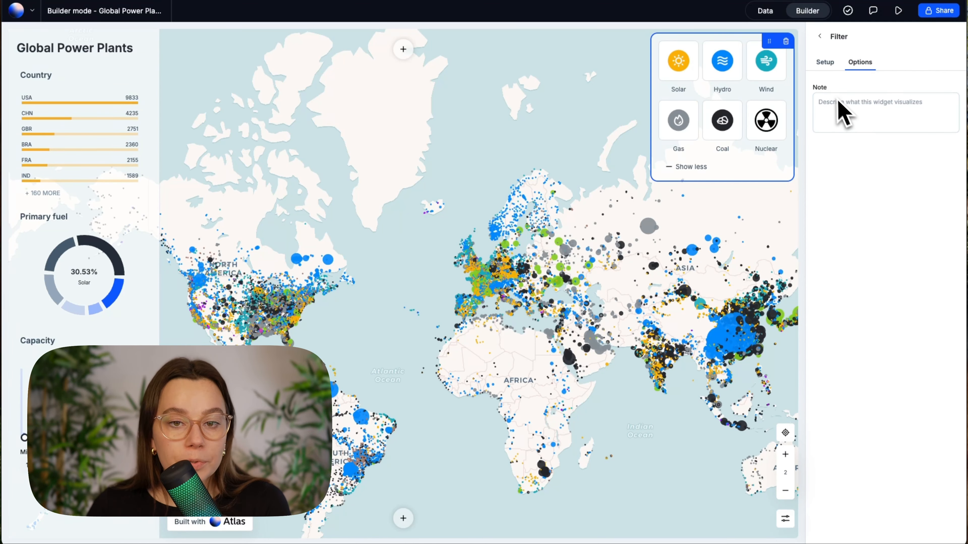
{"action": "left_click", "coordinate": [824, 68]}
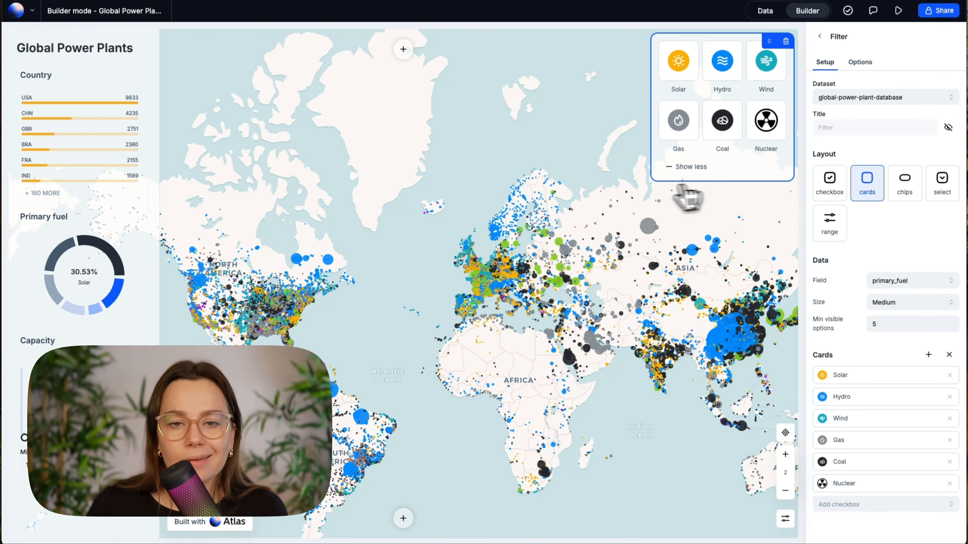
Step: Examine the Country chart's display options, including the palette available for its color
{"action": "left_click", "coordinate": [98, 102]}
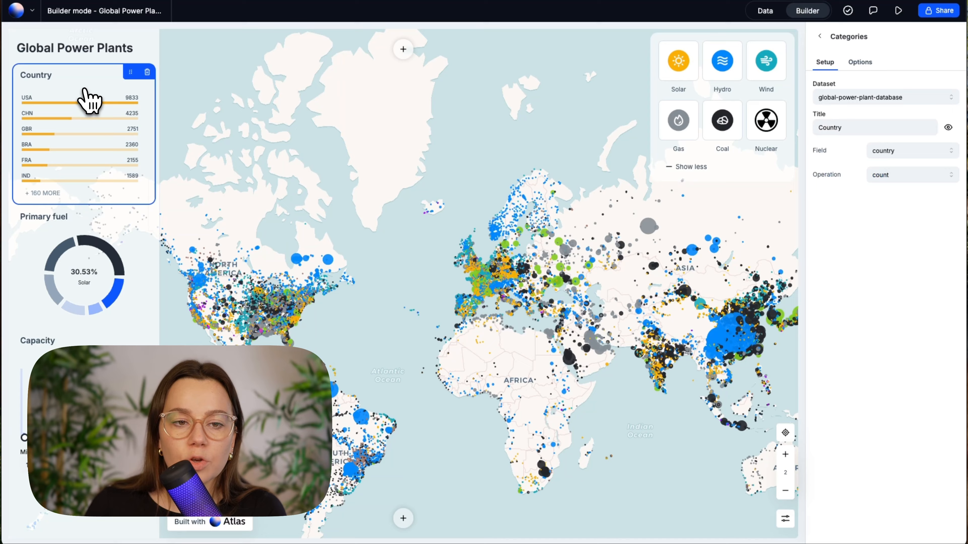
{"action": "left_click", "coordinate": [844, 65]}
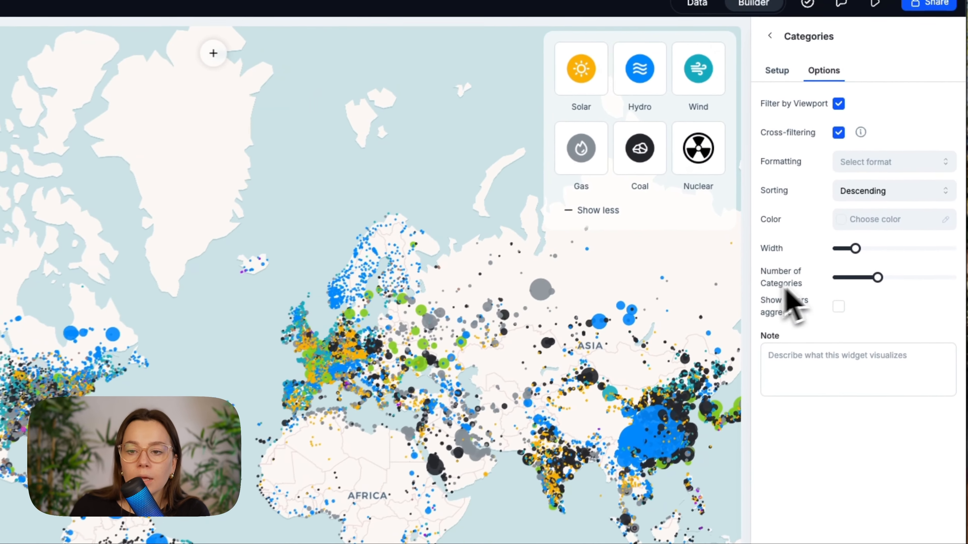
{"action": "left_click", "coordinate": [854, 229]}
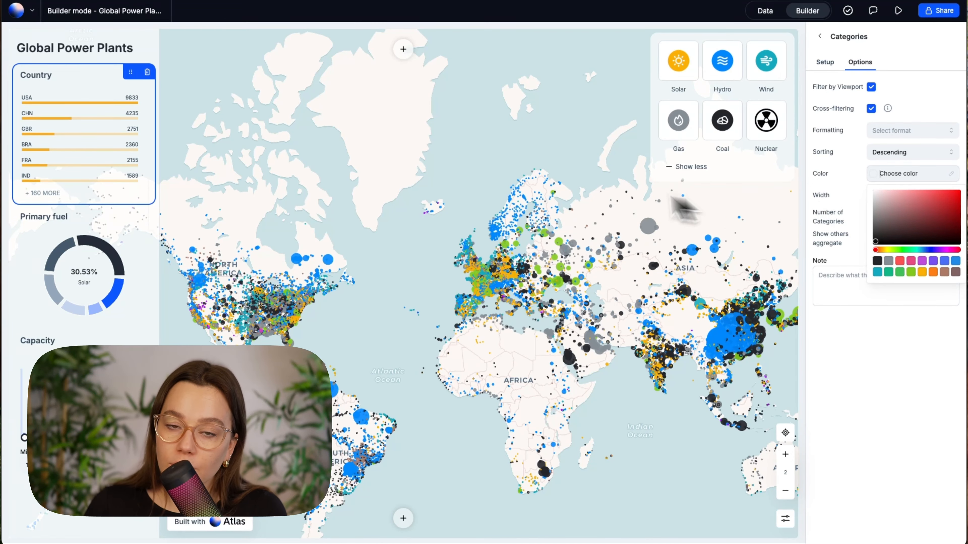
{"action": "left_click", "coordinate": [468, 188]}
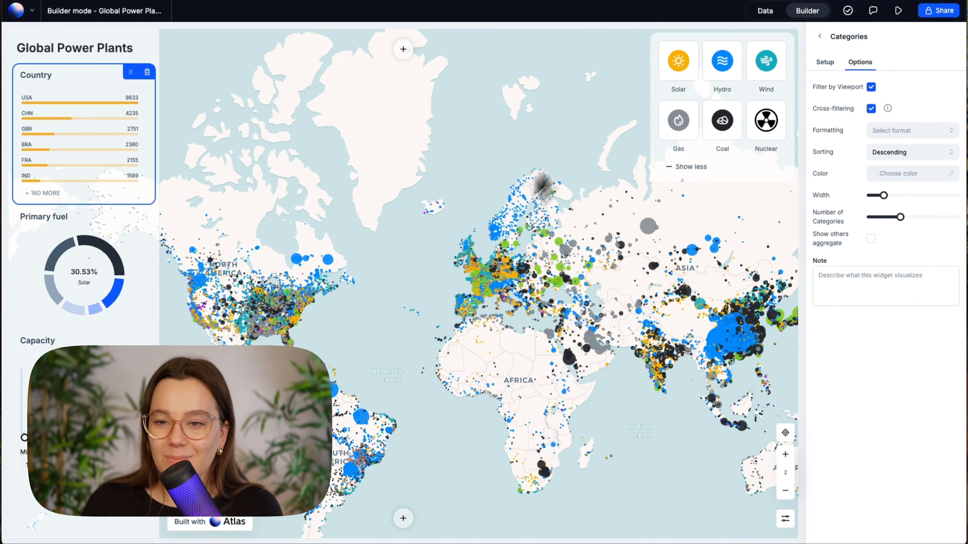
{"action": "scroll", "coordinate": [622, 142], "scroll_direction": "down", "scroll_amount": 3}
{"action": "left_click_drag", "start_coordinate": [566, 160], "coordinate": [512, 142]}
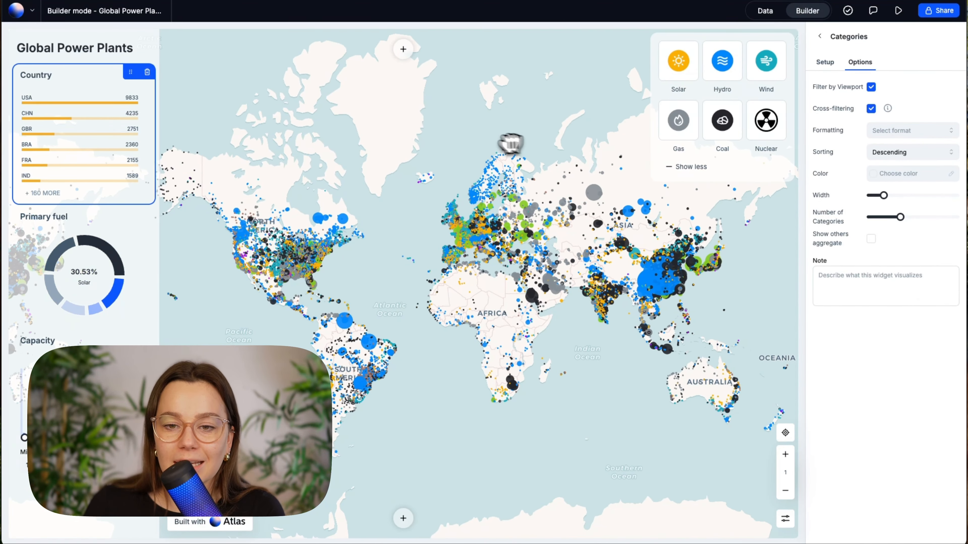
{"action": "left_click", "coordinate": [799, 58]}
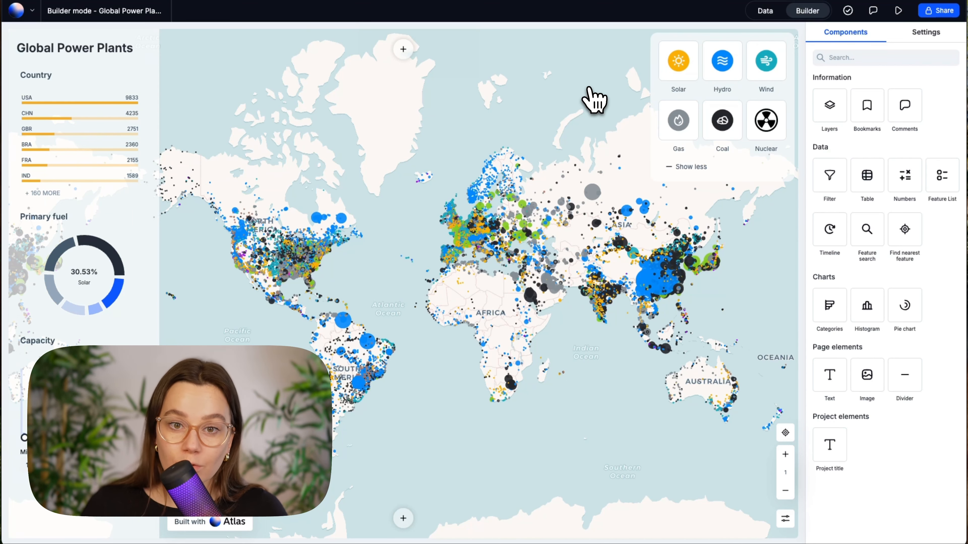
{"action": "scroll", "coordinate": [545, 298], "scroll_direction": "up", "scroll_amount": 5}
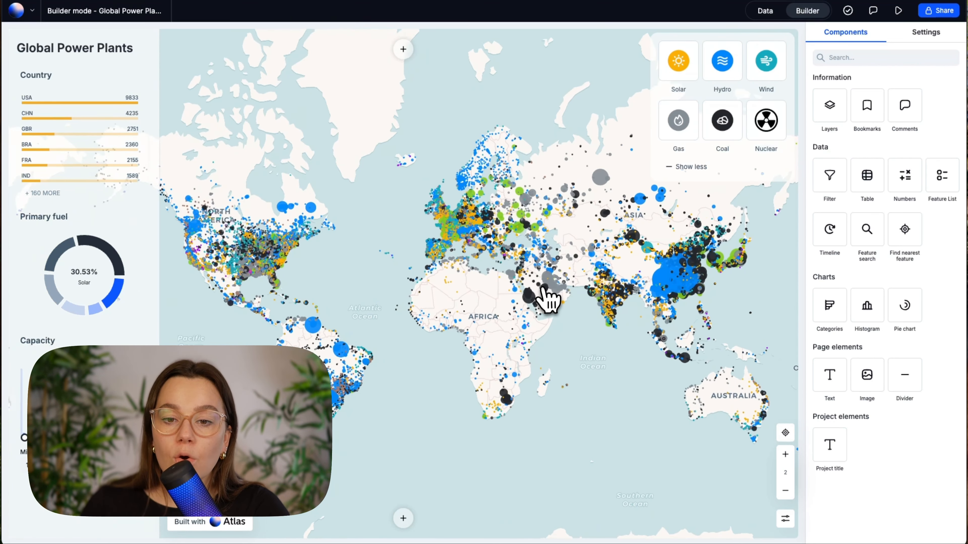
{"action": "scroll", "coordinate": [560, 301], "scroll_direction": "down", "scroll_amount": 5}
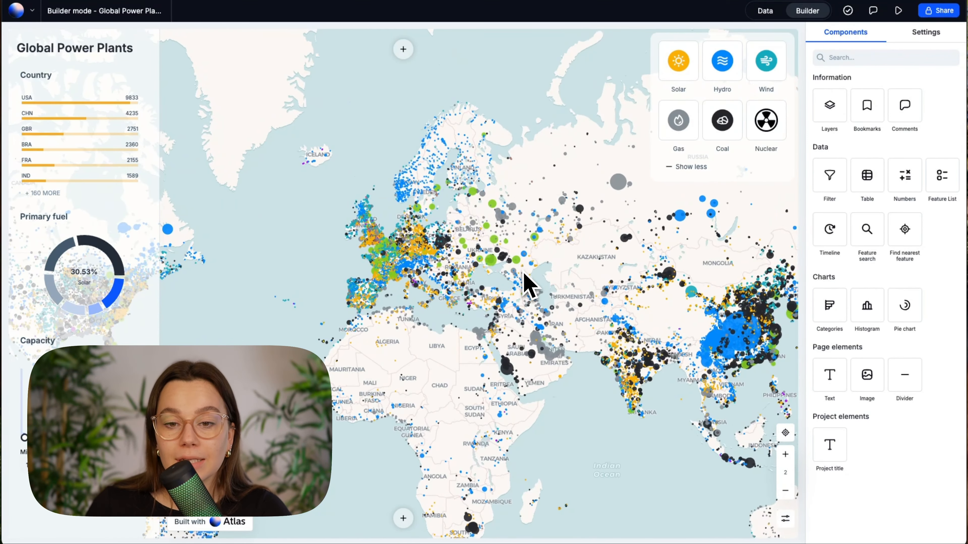
{"action": "mouse_move", "coordinate": [520, 288]}
{"action": "left_mouse_down"}
{"action": "mouse_move", "coordinate": [539, 244]}
{"action": "mouse_move", "coordinate": [530, 272]}
{"action": "left_mouse_up"}
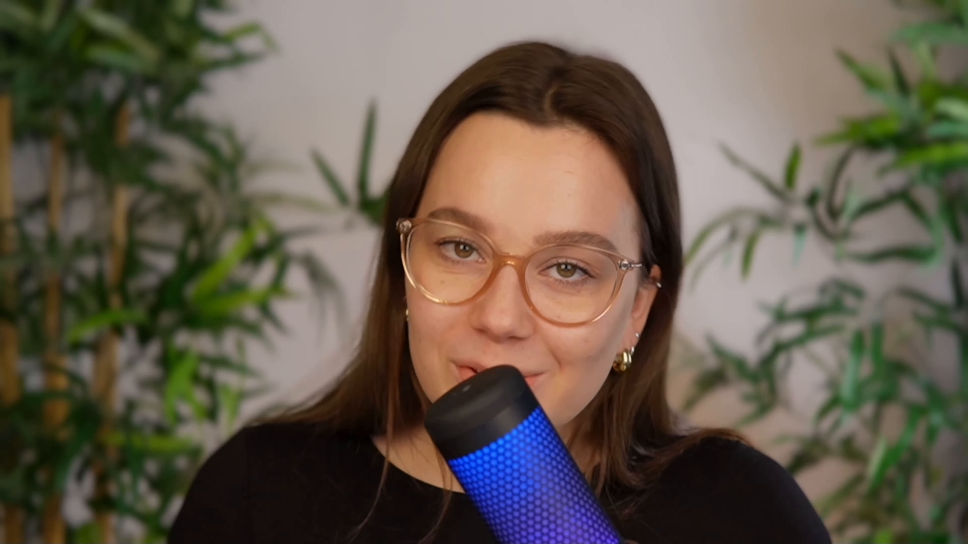